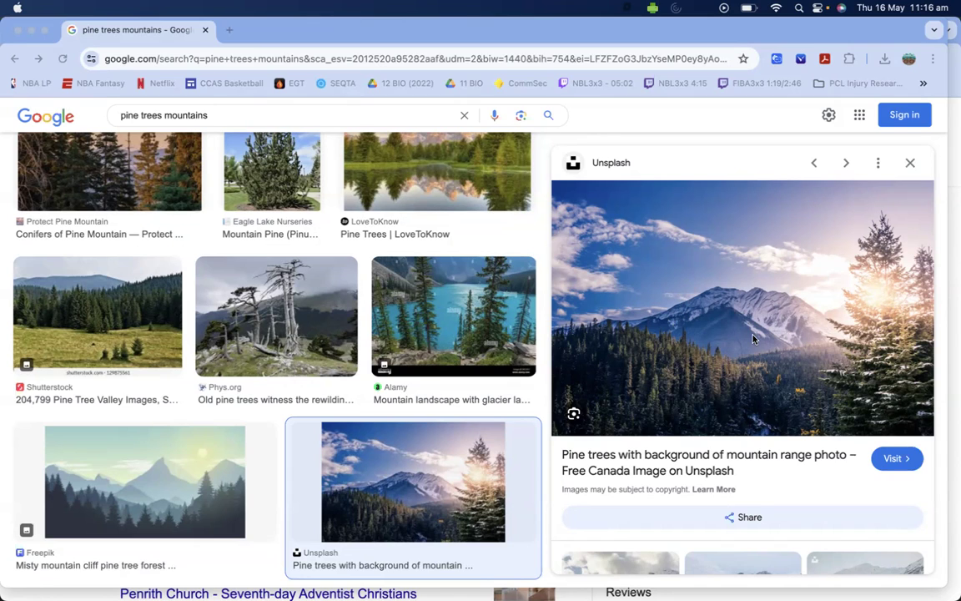
Switch to Photoshop and open TREES.avif from Downloads through Camera Raw as a normal image.
key("super+Tab")
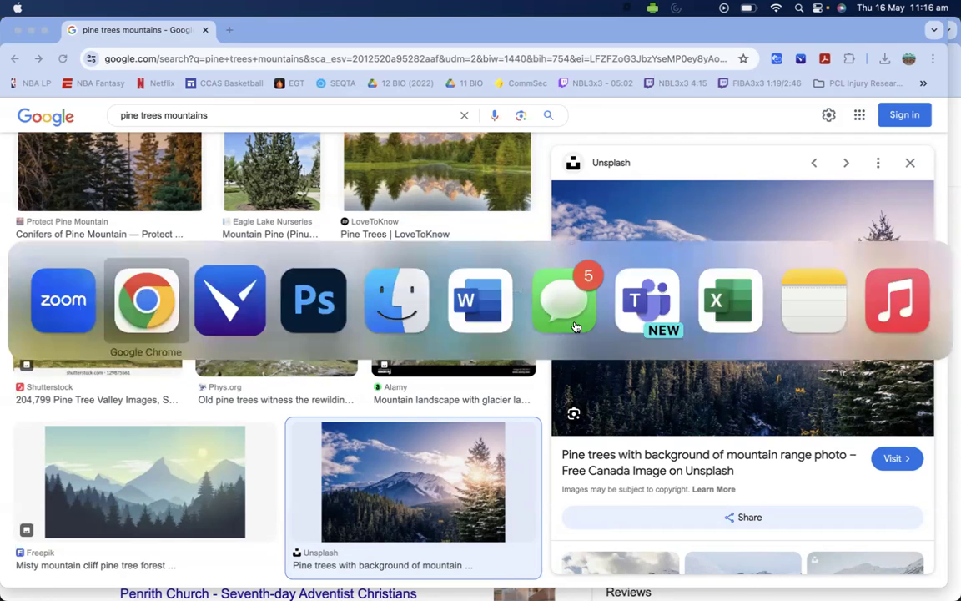
key("super+Tab")
key("super+Tab")
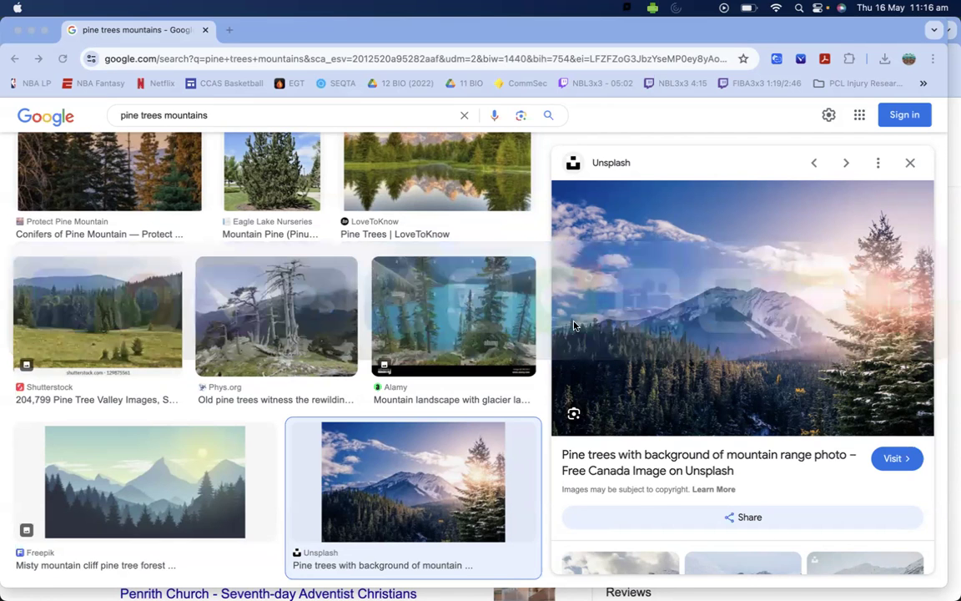
scroll(412, 316, "up", 10)
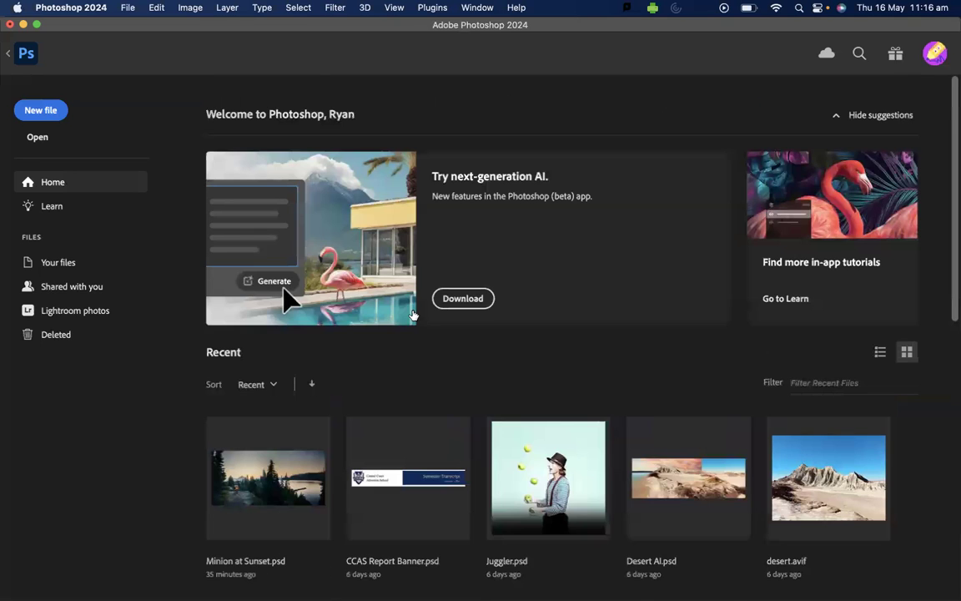
left_click(37, 138)
left_click(363, 175)
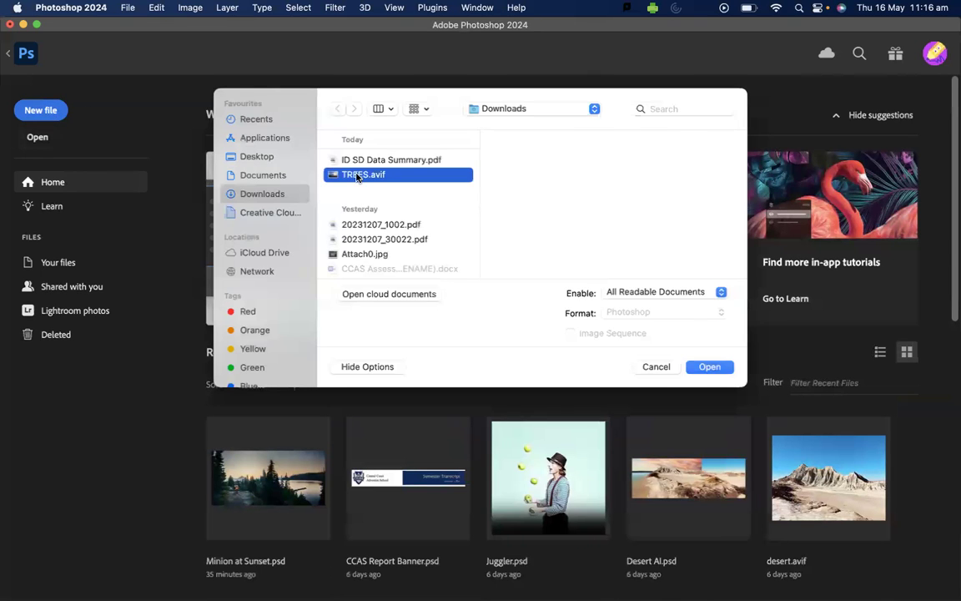
left_click(710, 367)
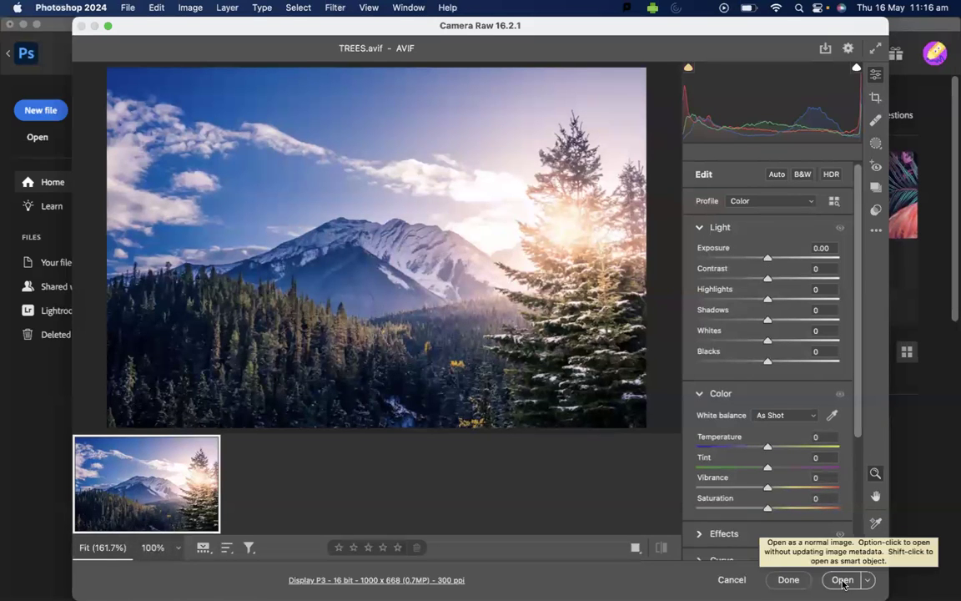
left_click(843, 580)
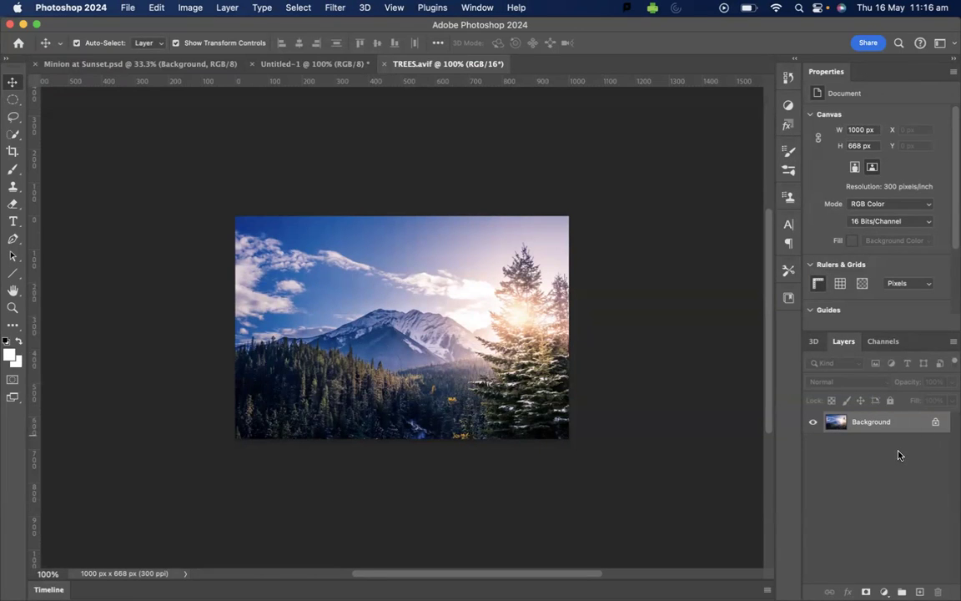
Unlock the Background layer and open Sky Replacement for it.
left_click(936, 424)
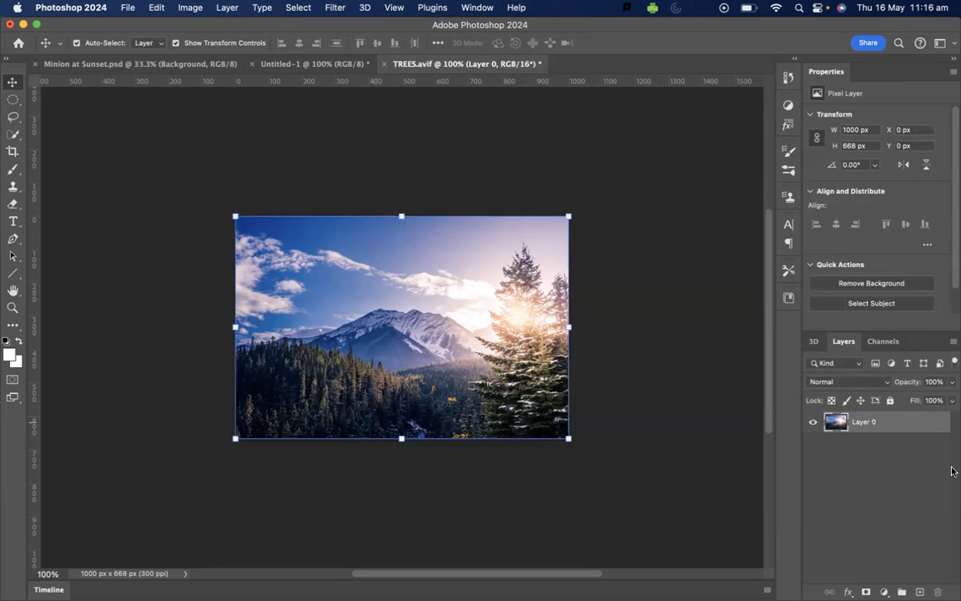
left_click(896, 489)
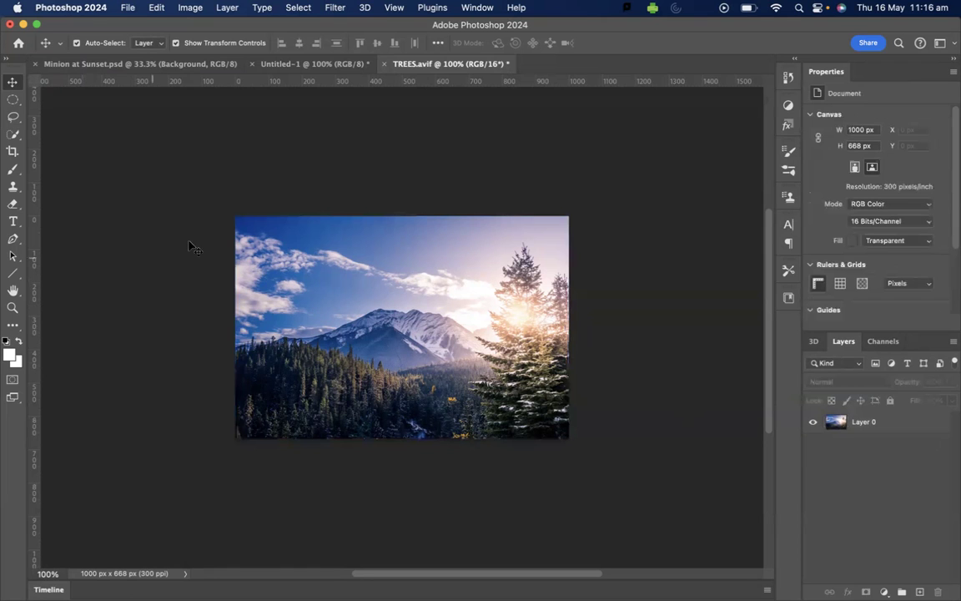
scroll(292, 271, "up", 3)
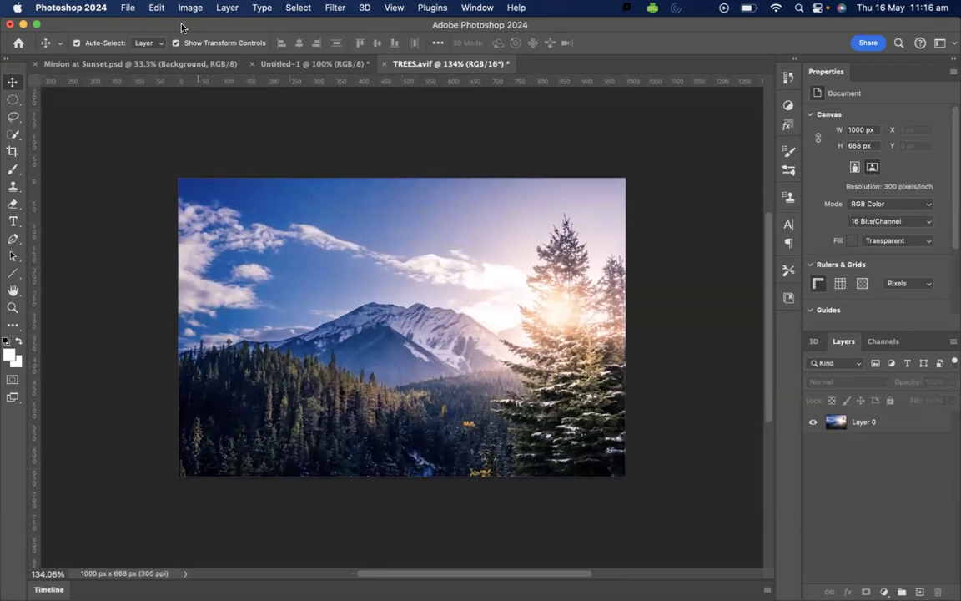
left_click(156, 7)
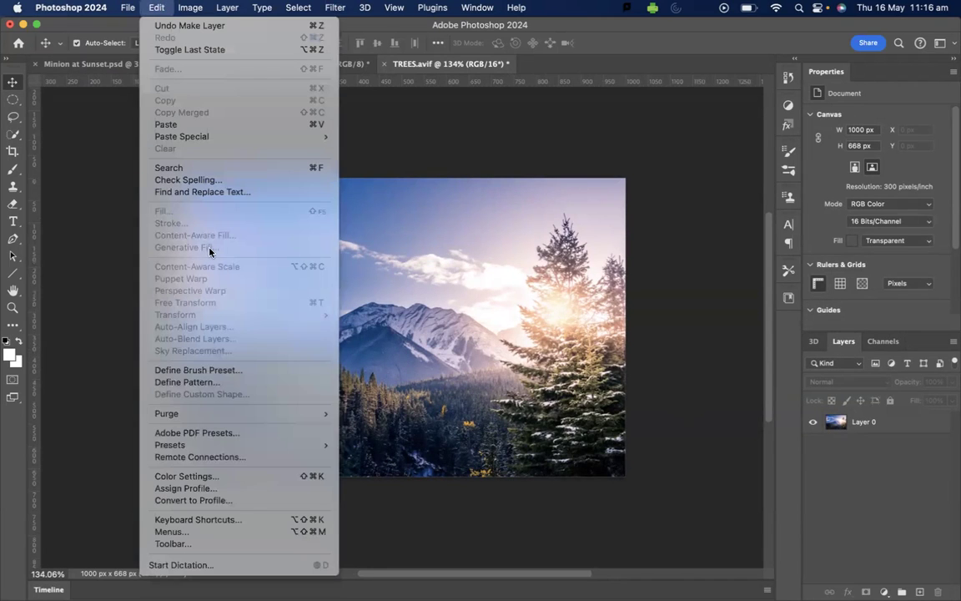
left_click(618, 363)
left_click(900, 421)
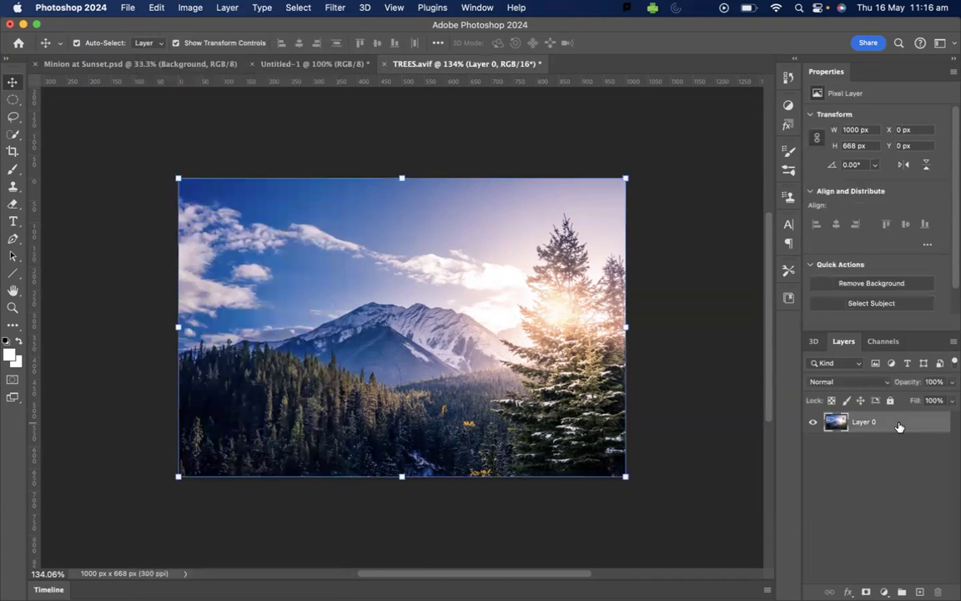
left_click(151, 8)
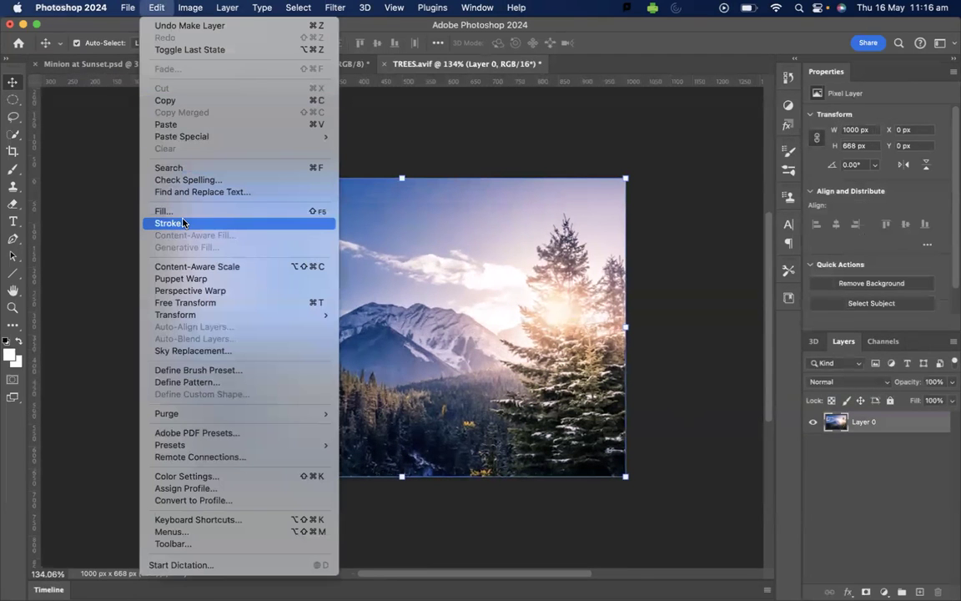
left_click(187, 350)
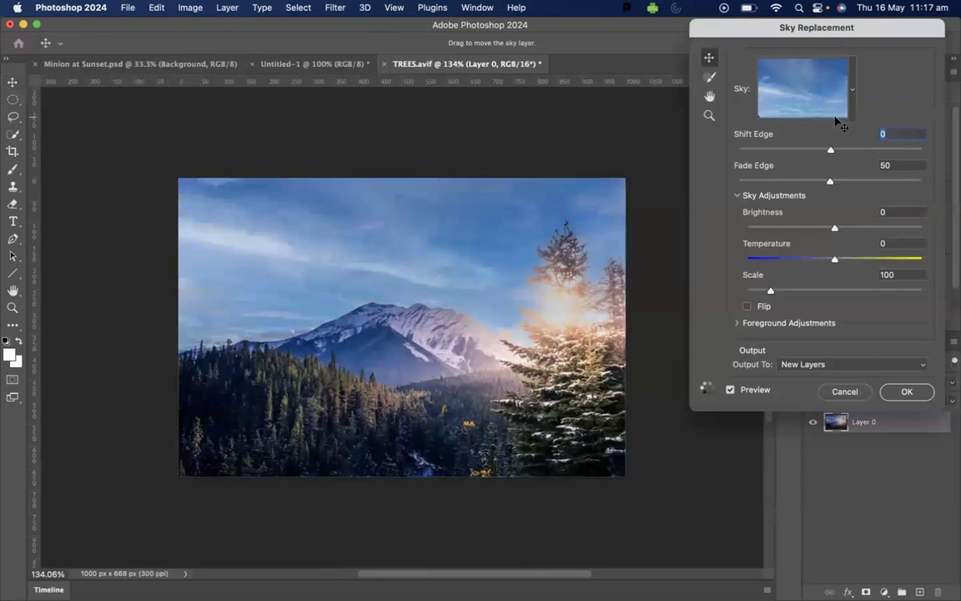
Try several sunset skies for the replacement and choose the fourth preset in the Sunsets folder, SunsetSky004.
left_click(851, 95)
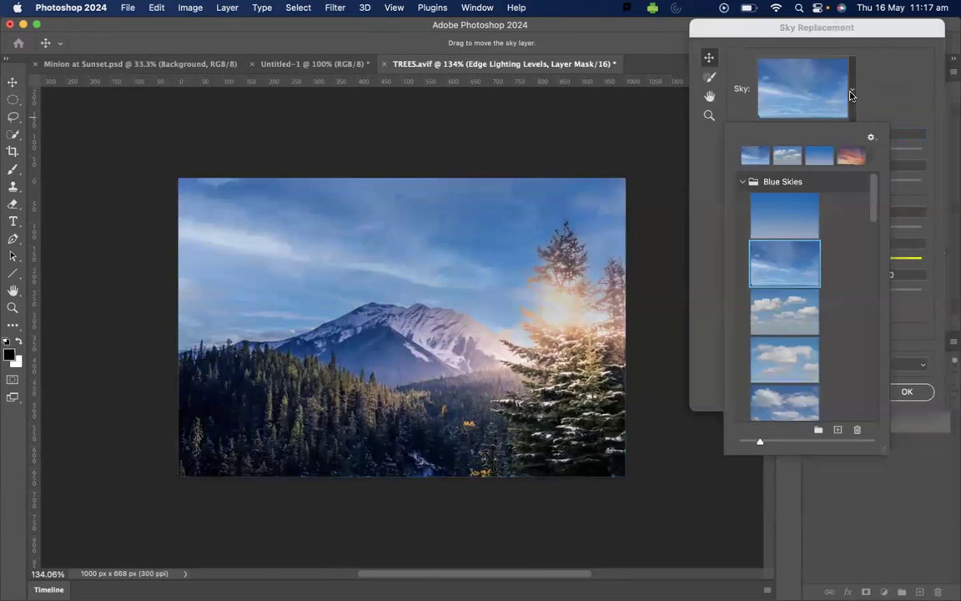
left_click(853, 156)
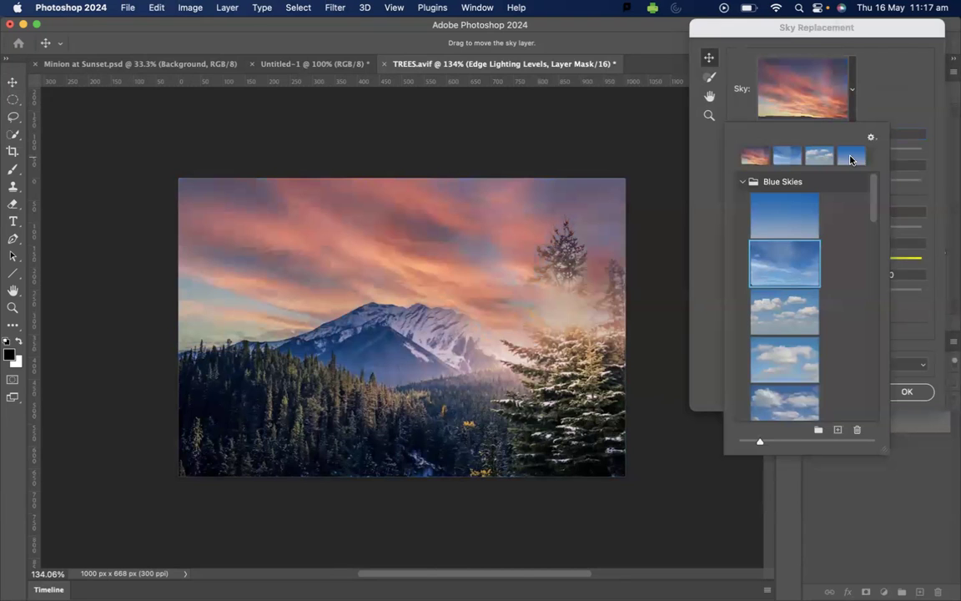
left_click(743, 182)
left_click(742, 201)
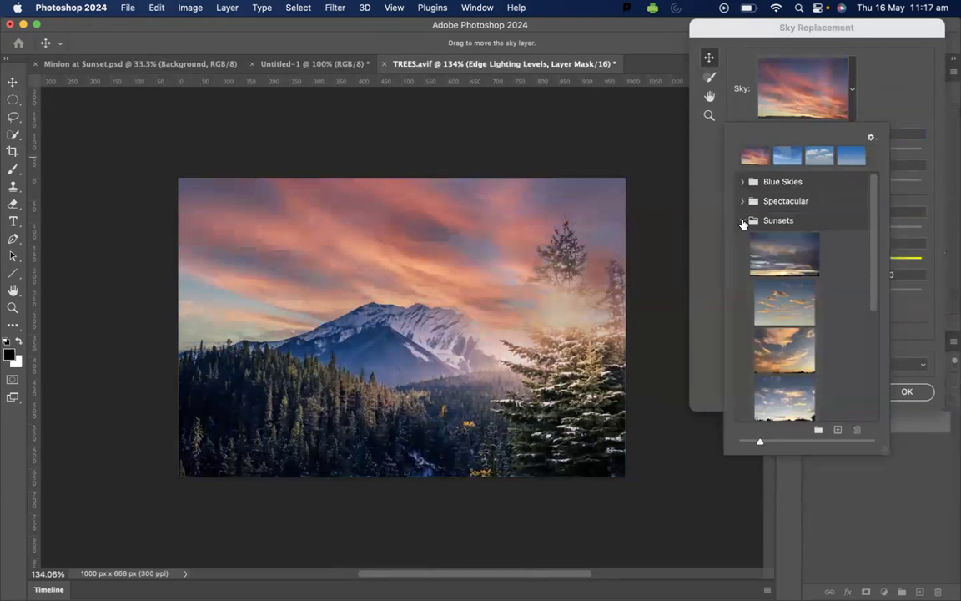
left_click(744, 221)
left_click(743, 221)
left_click(785, 265)
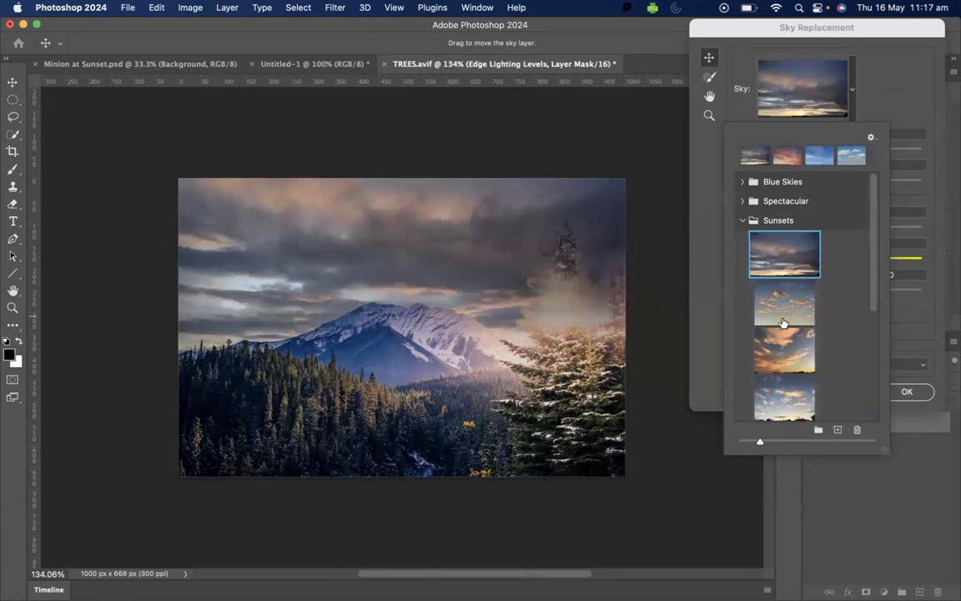
left_click(776, 302)
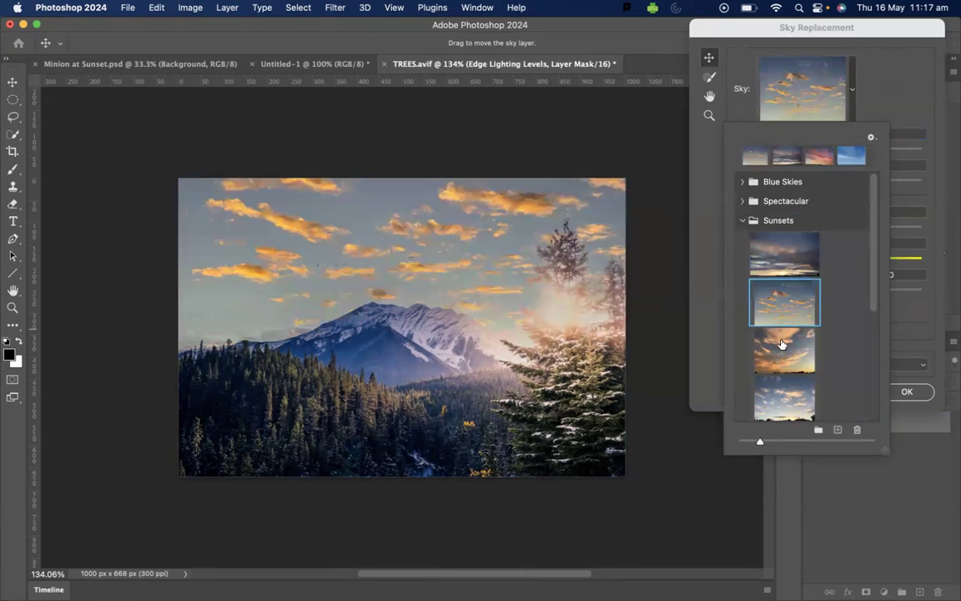
left_click(782, 344)
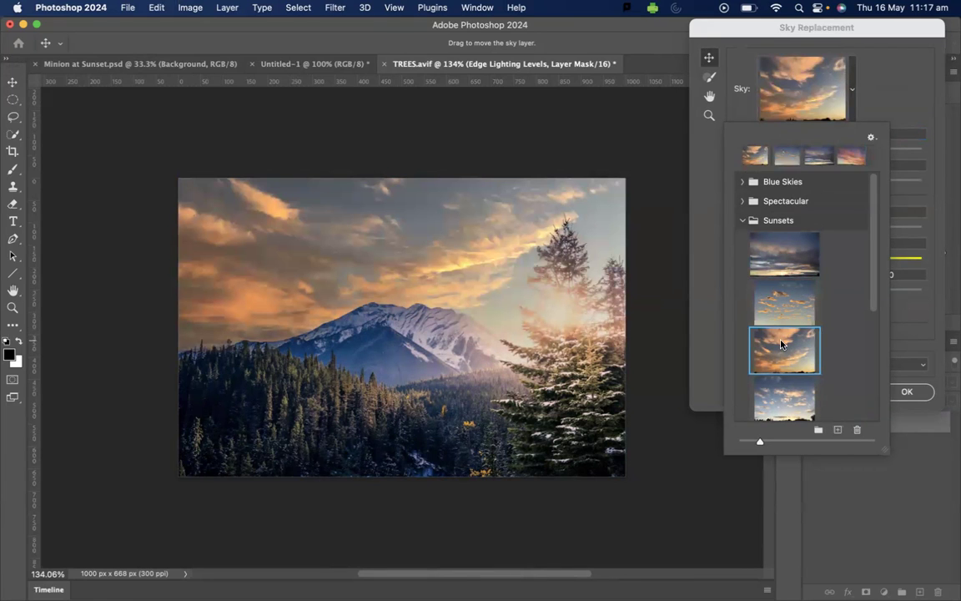
left_click(790, 395)
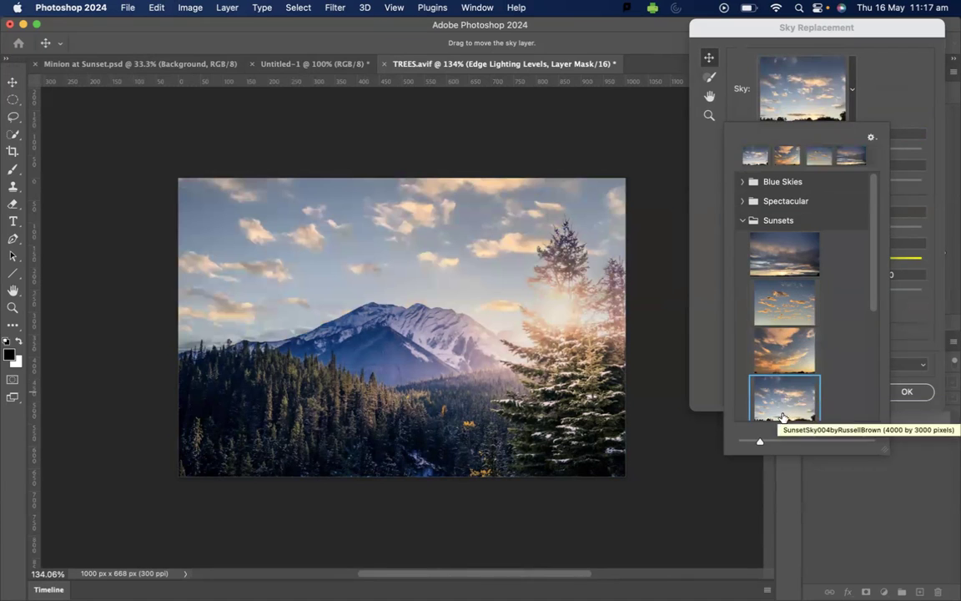
left_click(852, 97)
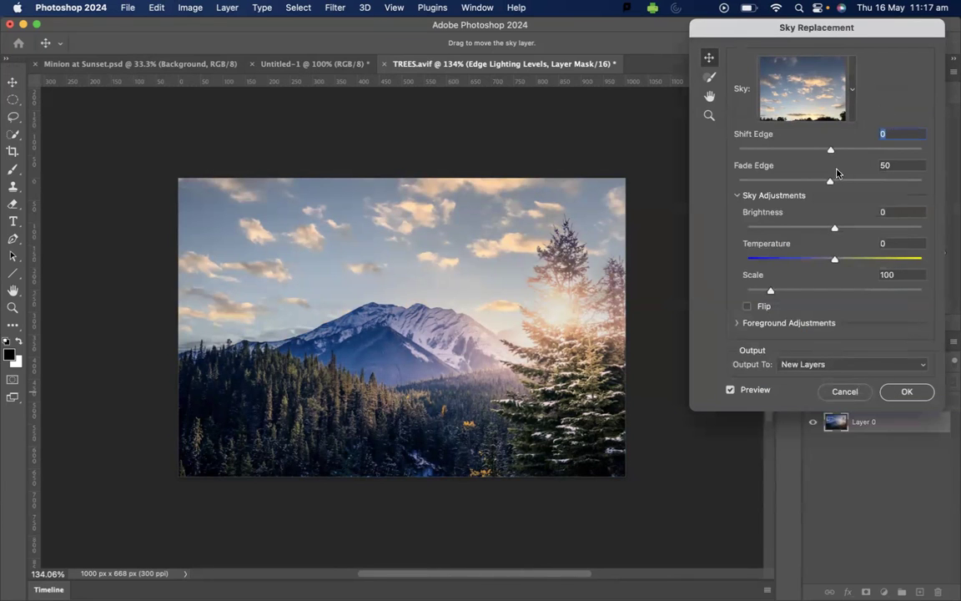
Set the replacement sky's Shift Edge to 53, Fade Edge to 53 and Brightness to 1.
left_click_drag(831, 151, 918, 156)
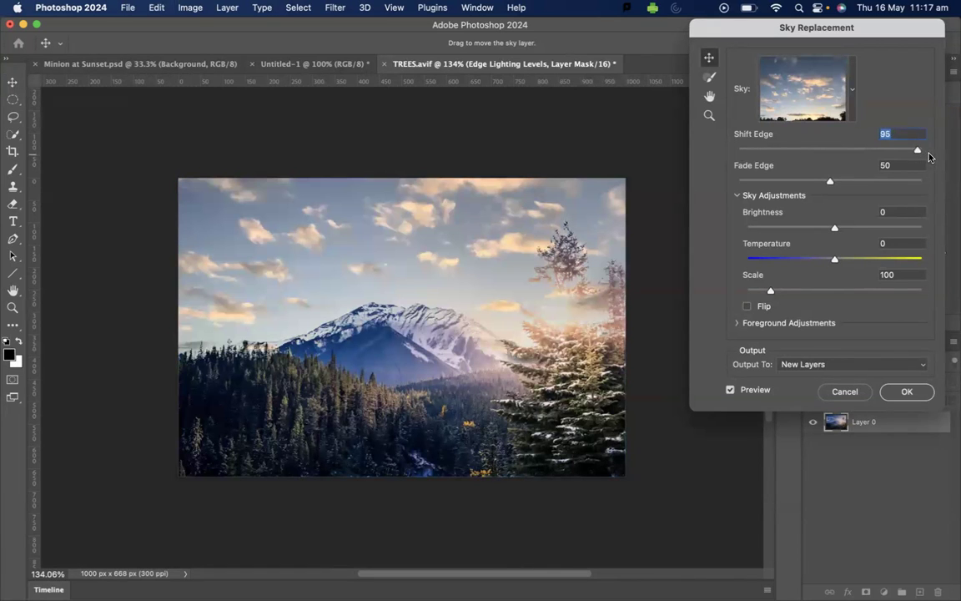
left_click_drag(918, 152, 878, 152)
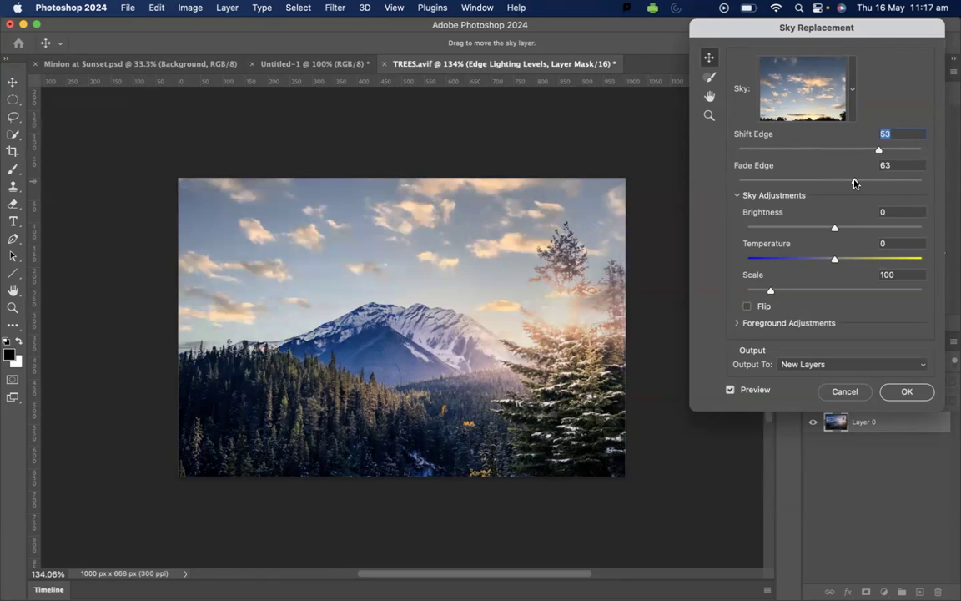
left_click_drag(854, 181, 884, 182)
left_click_drag(885, 182, 835, 185)
left_click_drag(835, 229, 834, 261)
Check the Foreground Adjustments settings and apply the sky replacement with output to New Layers.
left_click(737, 323)
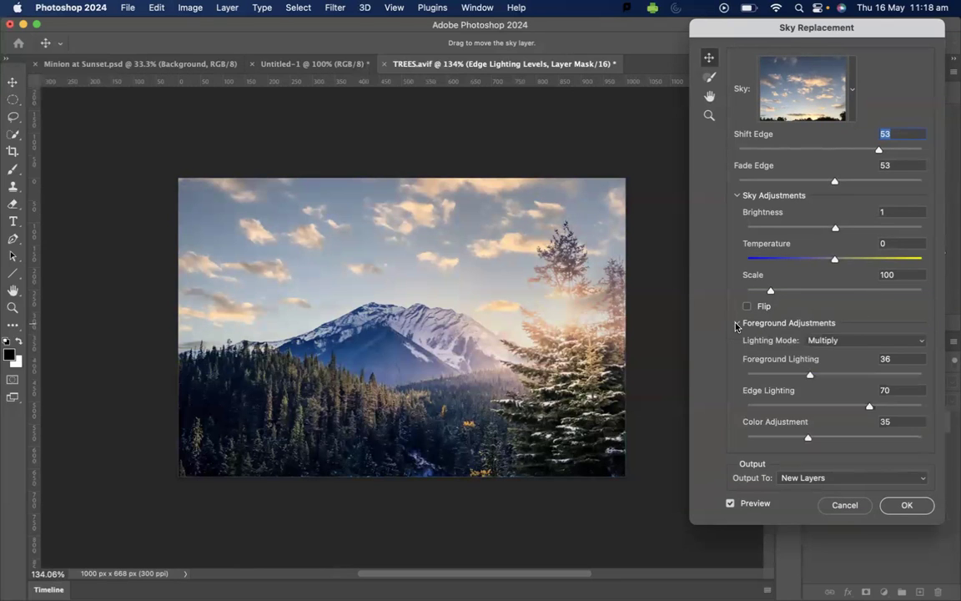
left_click(738, 323)
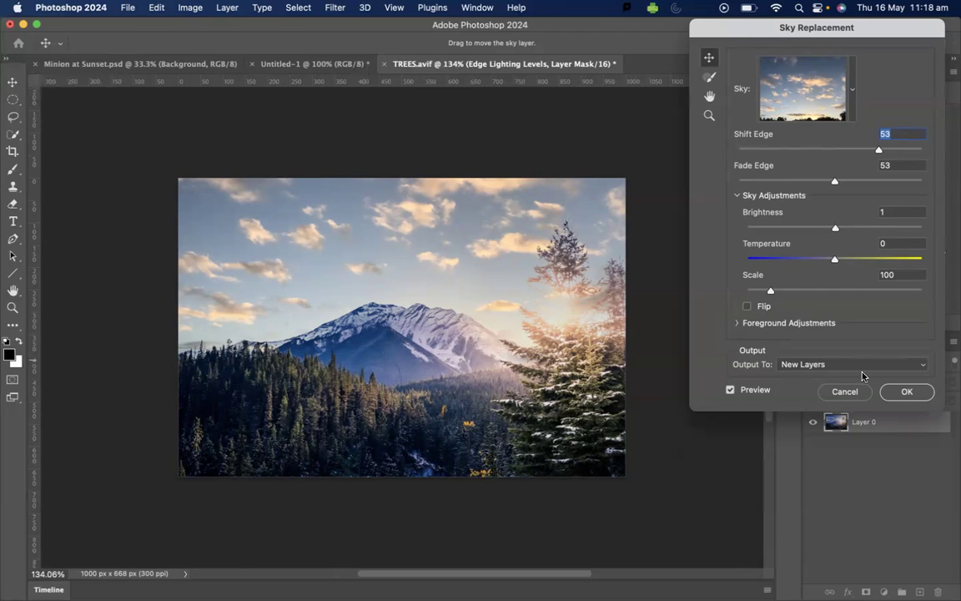
left_click(892, 392)
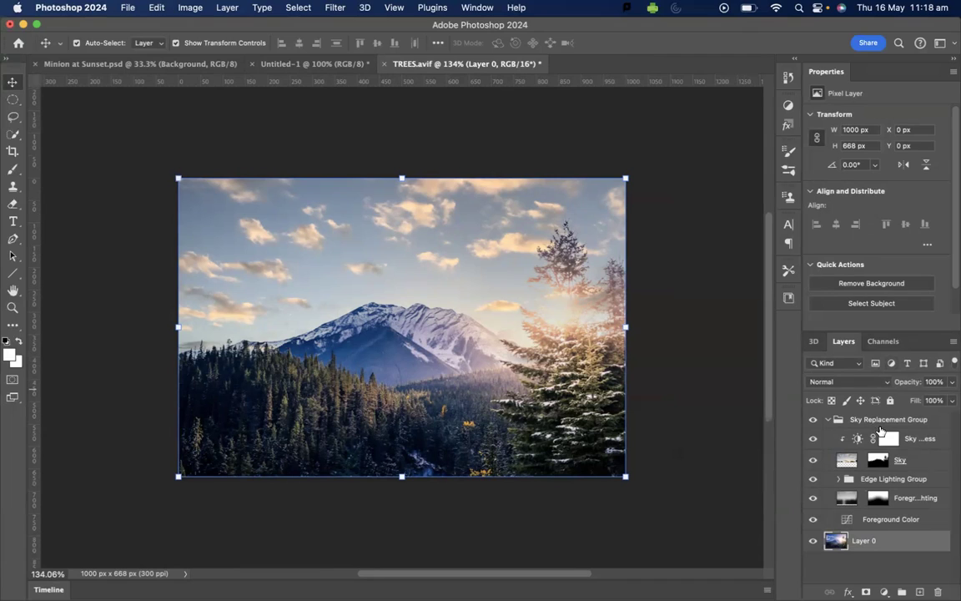
Hide every layer except Layer 0 to compare with the original photo, and make the hidden layers visible again.
mouse_move(881, 429)
right_click(814, 543)
left_click(759, 424)
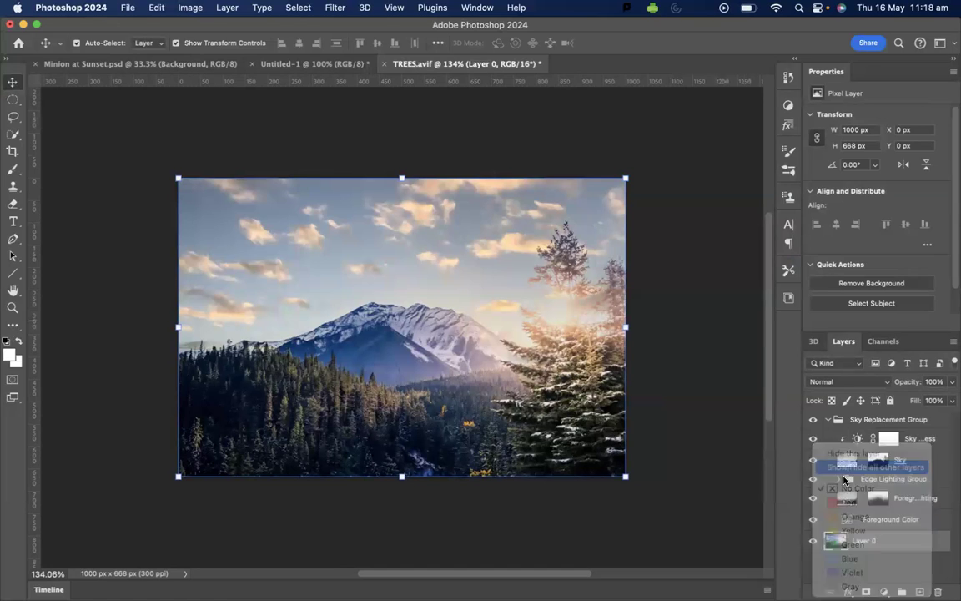
left_click(814, 520)
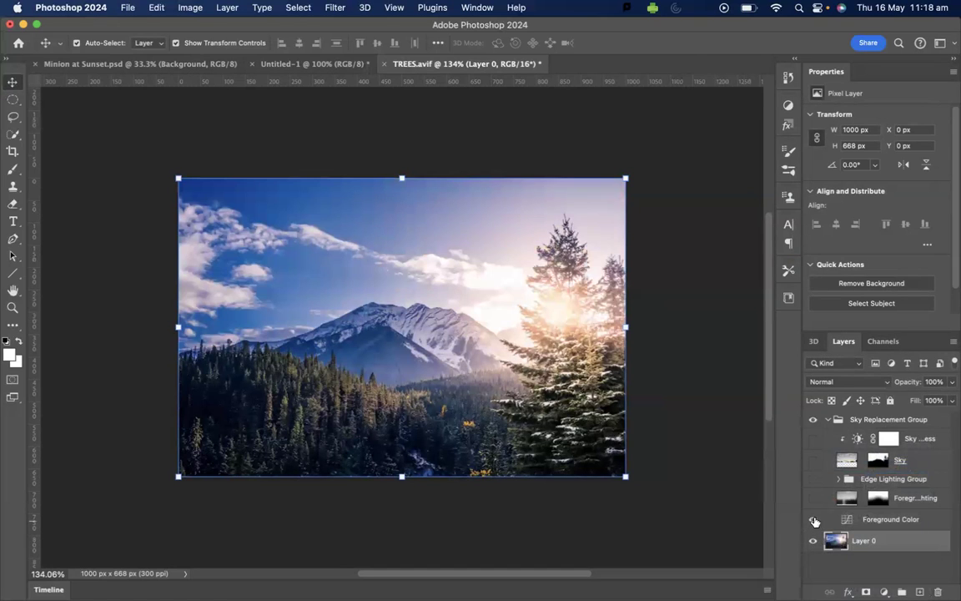
left_click(814, 498)
left_click_drag(813, 481, 814, 438)
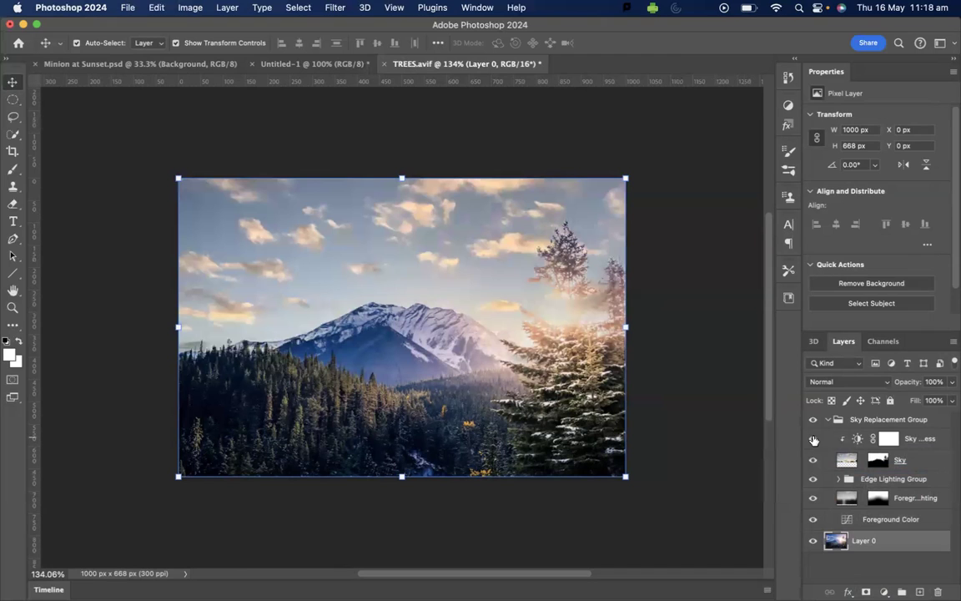
Merge the Sky Replacement Group and Layer 0 into a single layer and deselect it.
left_click(889, 418)
left_click(890, 543, "shift")
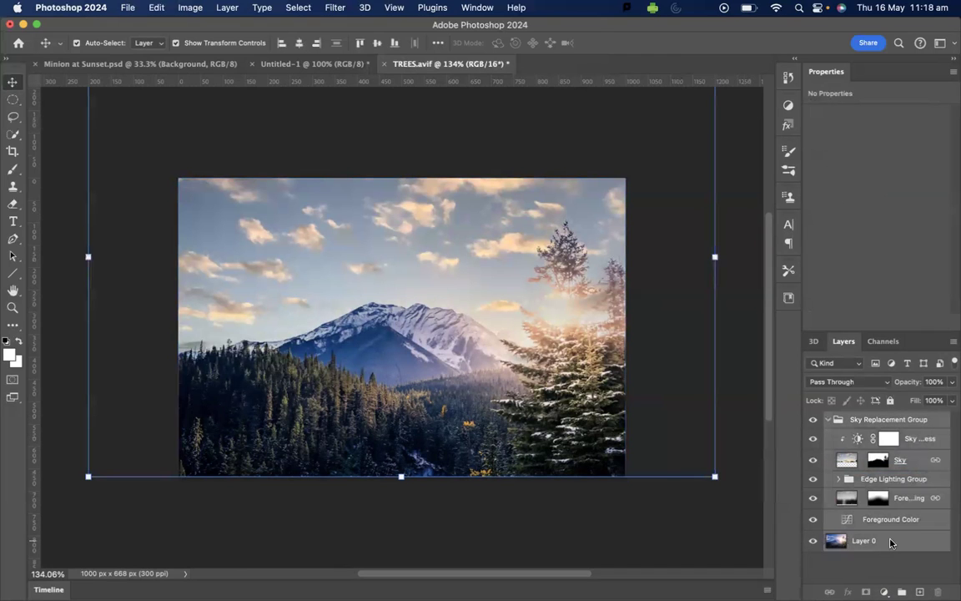
right_click(891, 543)
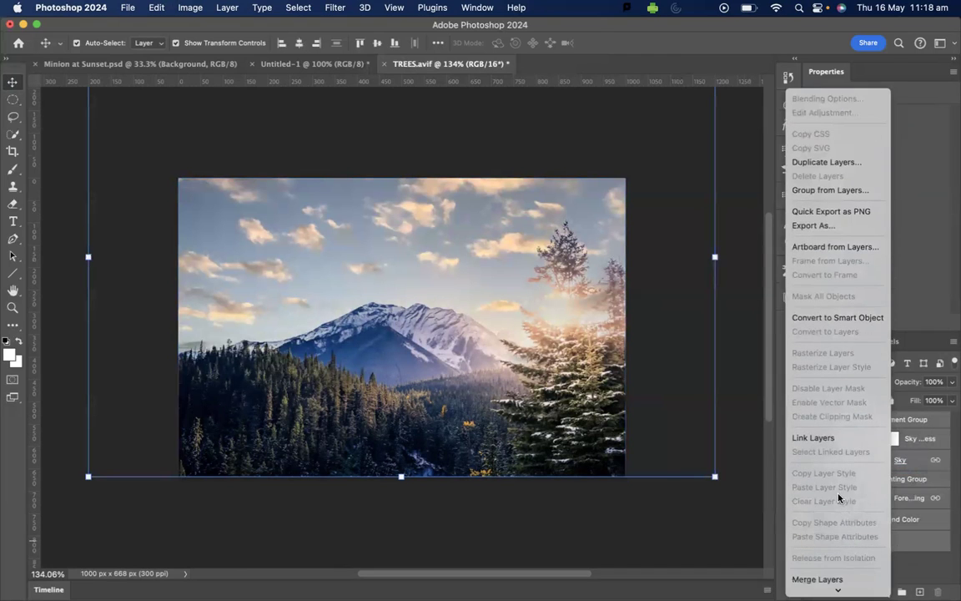
scroll(838, 499, "down", 3)
left_click(826, 438)
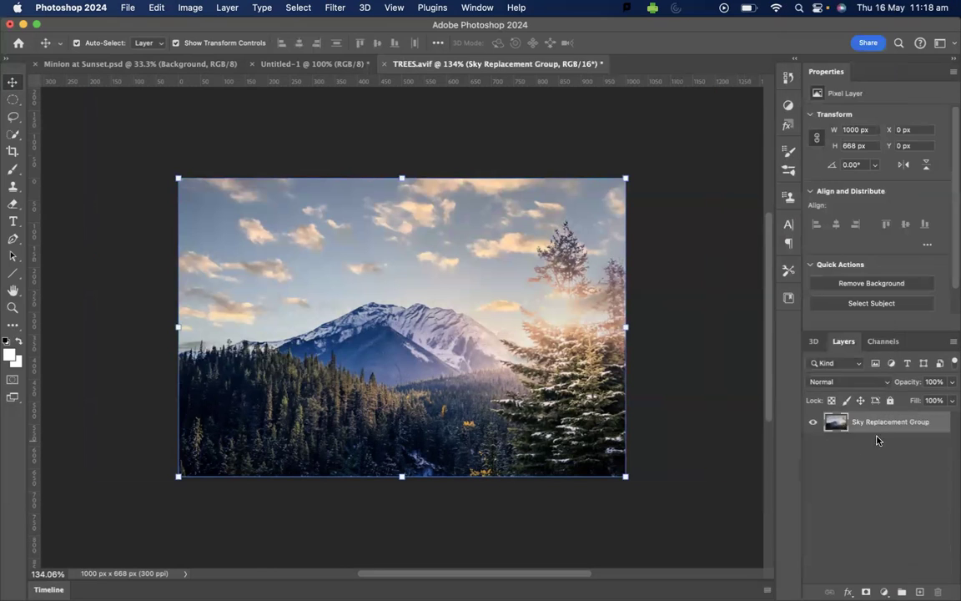
left_click(899, 465)
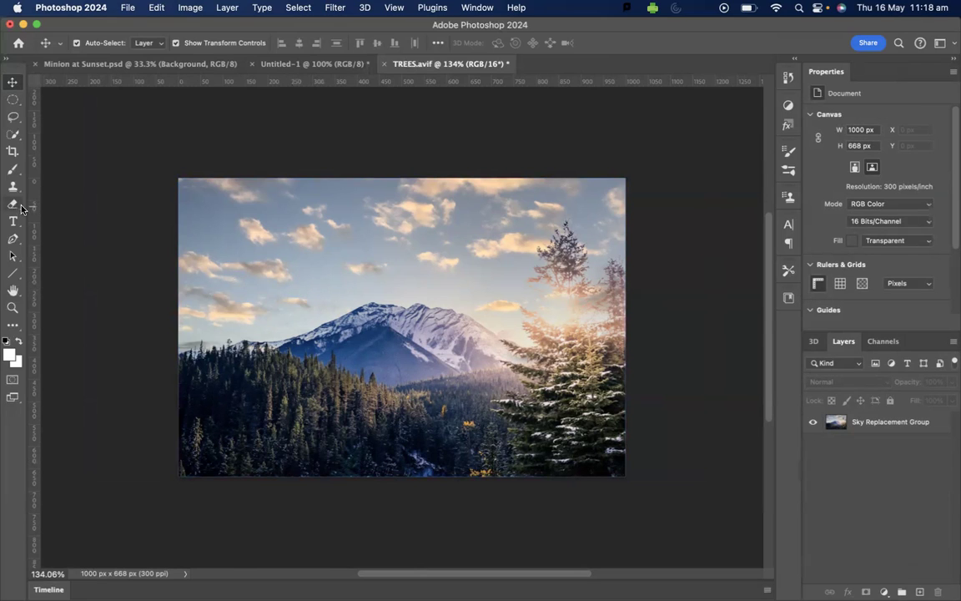
Lasso the small cloud just above the mountain peak and make the Sky Replacement Group layer active.
left_click(11, 118)
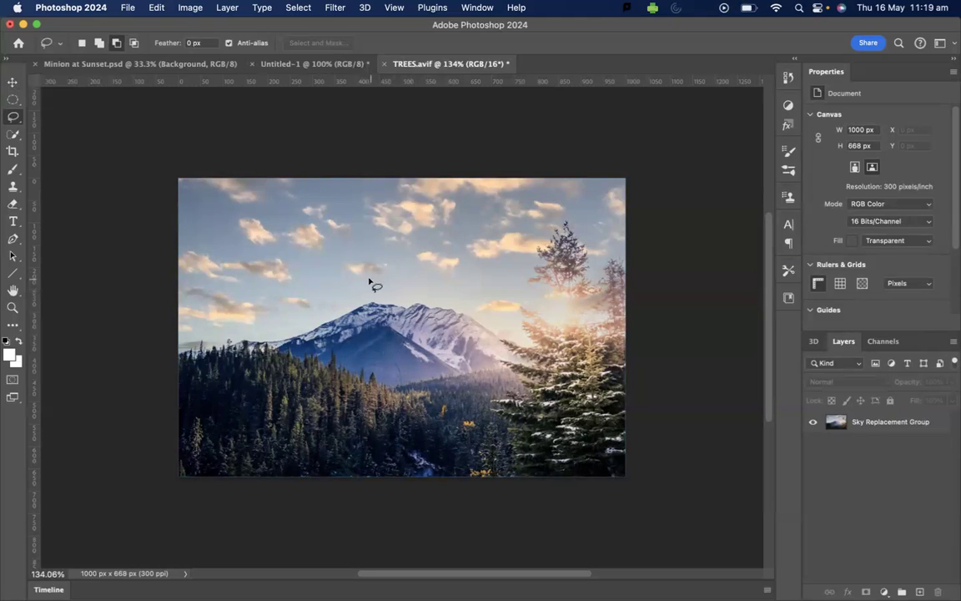
mouse_move(367, 283)
left_mouse_down()
mouse_move(393, 280)
mouse_move(404, 265)
mouse_move(392, 252)
mouse_move(351, 252)
mouse_move(337, 269)
mouse_move(372, 286)
left_mouse_up()
left_click(155, 9)
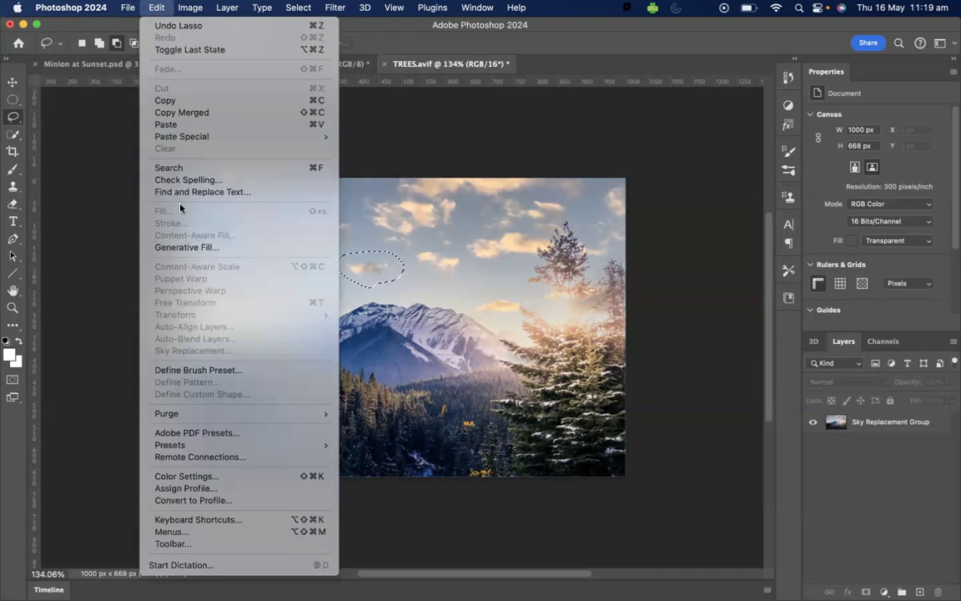
left_click(869, 426)
left_click(884, 426)
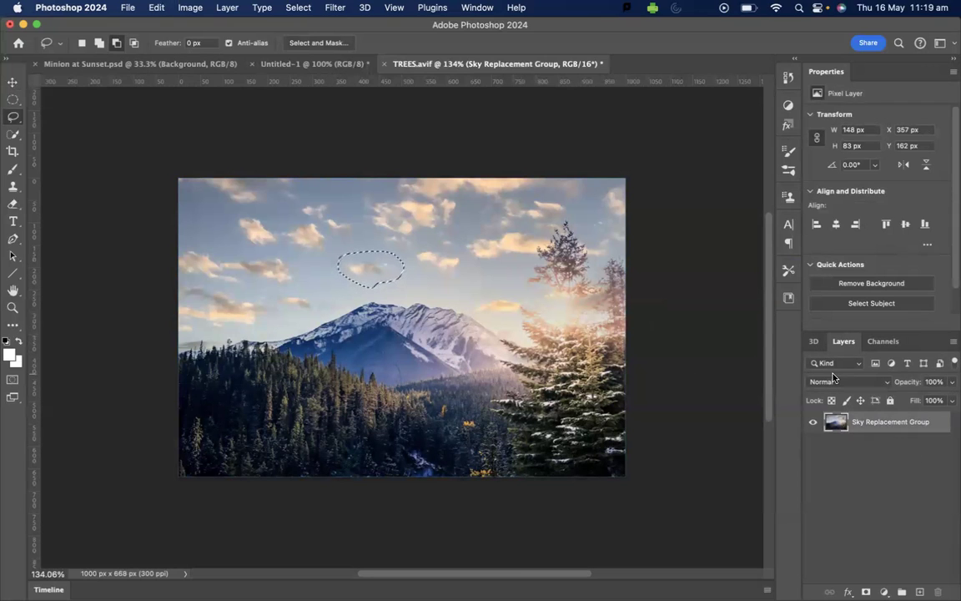
Rename the Sky Replacement Group layer as Background.
double_click(880, 424)
type("Background")
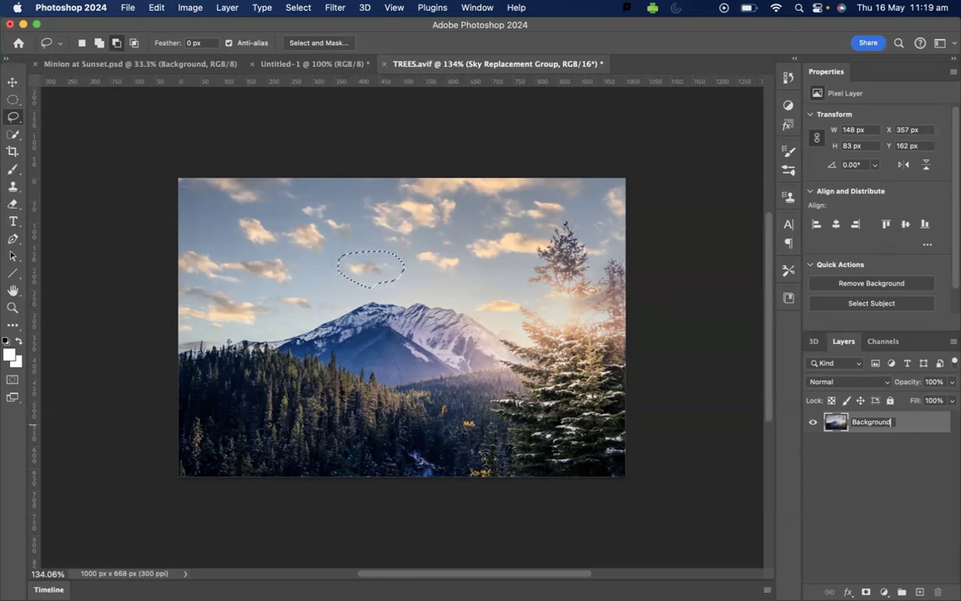
key("Return")
left_click(886, 425)
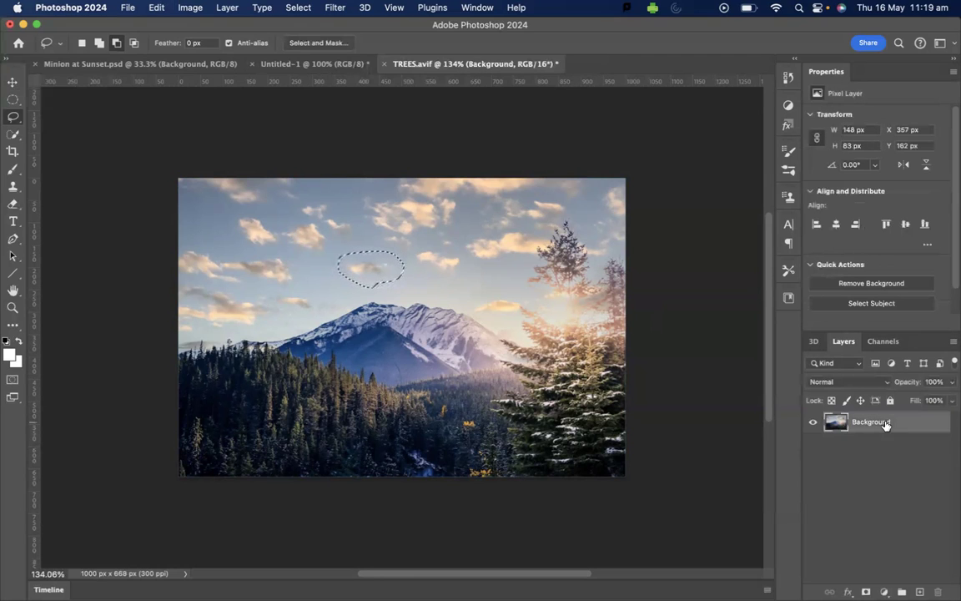
Start Content-Aware Fill on the lassoed cloud and subtract the mountain and the upper edge of the sky from the sampling area.
left_click(153, 10)
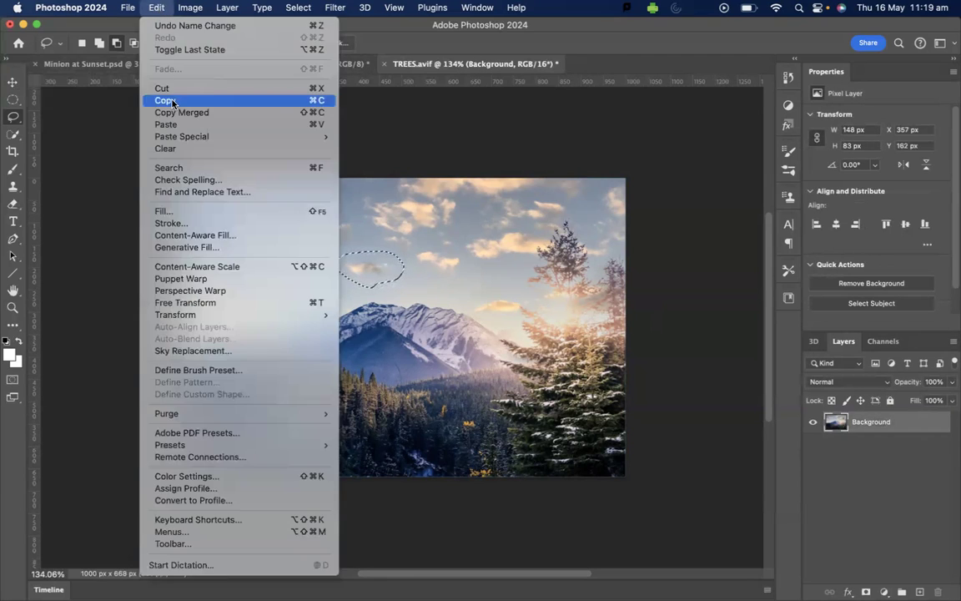
left_click(197, 235)
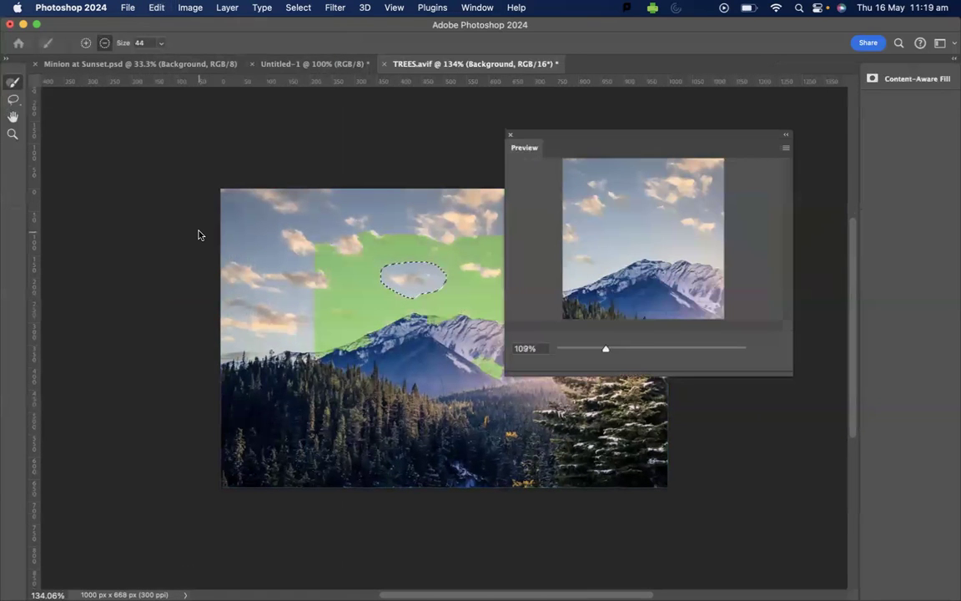
mouse_move(393, 334)
left_mouse_down()
mouse_move(421, 320)
mouse_move(495, 368)
left_mouse_up()
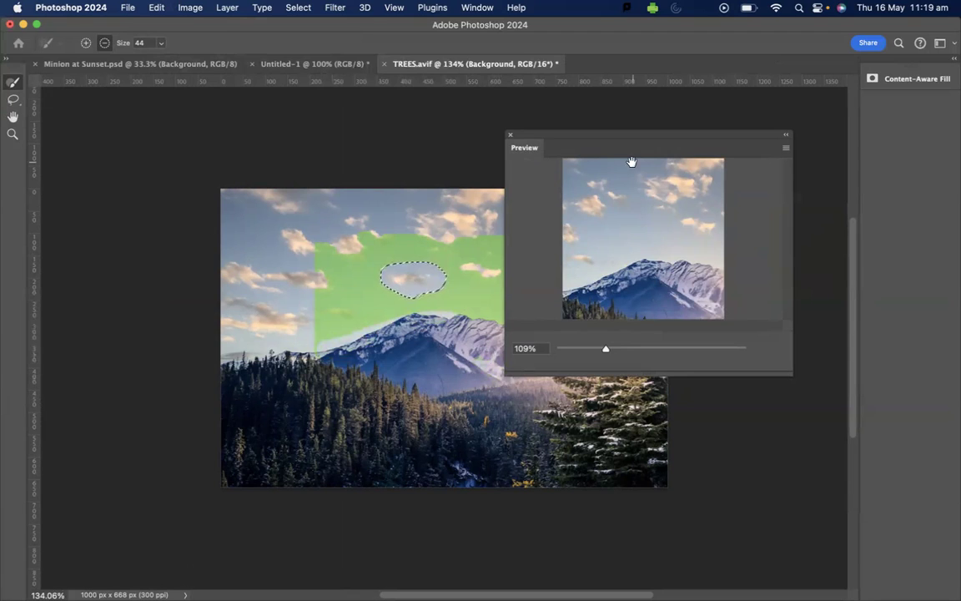
left_click_drag(622, 144, 703, 145)
mouse_move(526, 337)
left_mouse_down()
mouse_move(418, 313)
mouse_move(311, 345)
left_mouse_up()
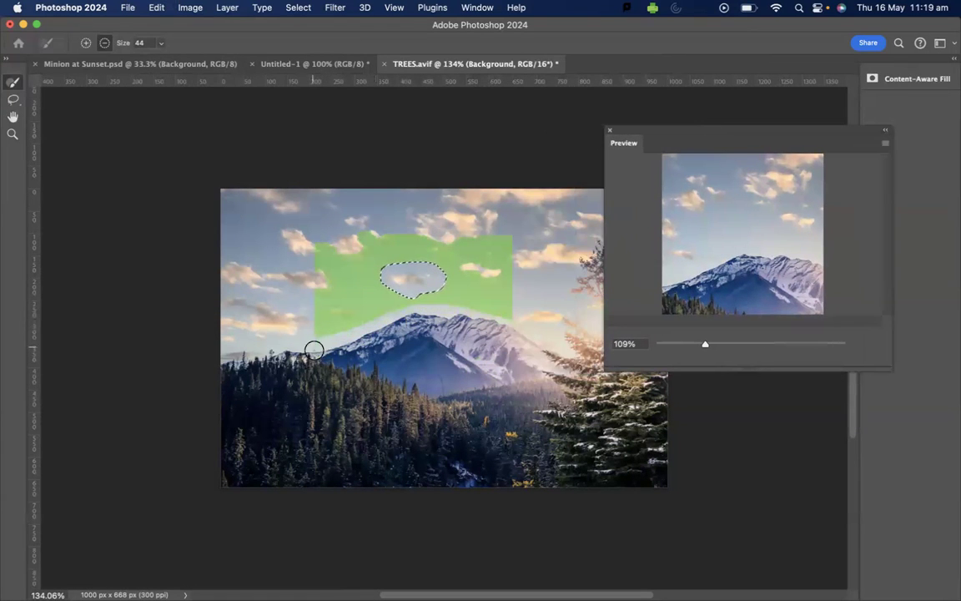
mouse_move(537, 235)
left_mouse_down()
mouse_move(356, 239)
mouse_move(384, 232)
mouse_move(316, 247)
left_mouse_up()
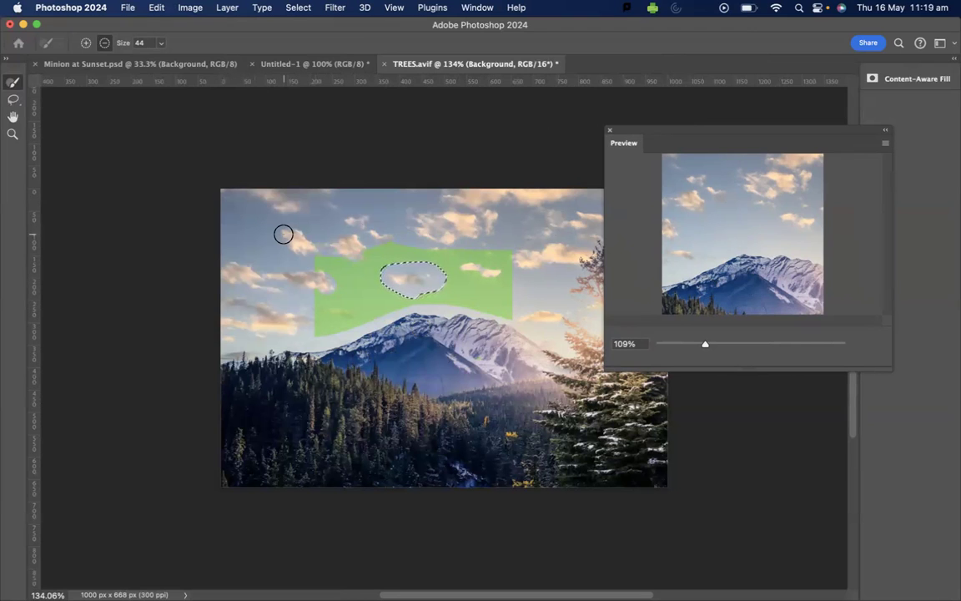
Enlarge the sampling brush to 150 and erase the whole remaining sampling area around the lassoed cloud.
key("bracketright")
key("bracketright")
key("bracketright")
key("bracketright")
key("bracketright")
key("bracketright")
key("bracketright")
key("bracketright")
mouse_move(429, 298)
left_mouse_down()
mouse_move(498, 282)
mouse_move(325, 273)
mouse_move(433, 269)
mouse_move(484, 230)
mouse_move(414, 275)
left_mouse_up()
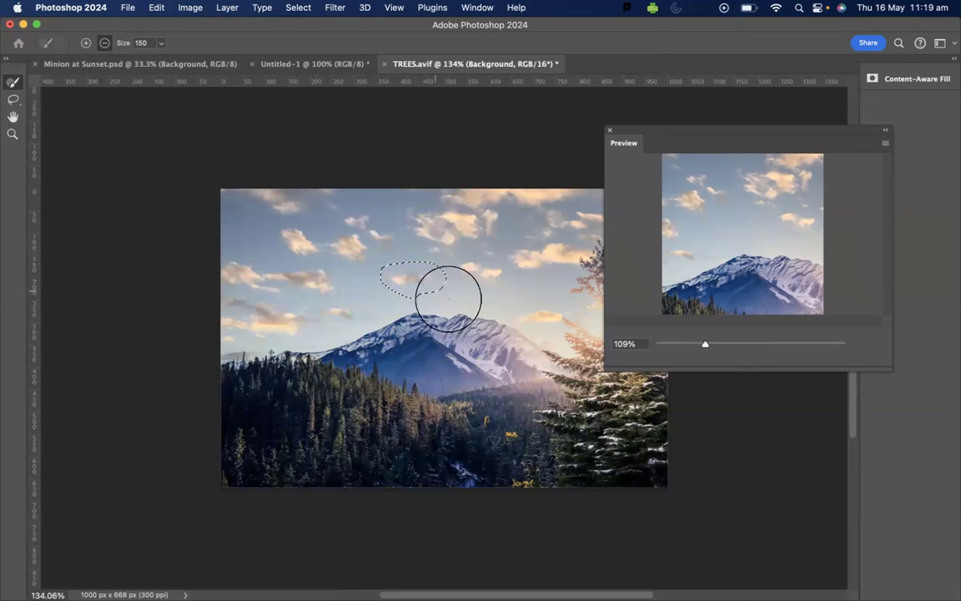
left_click(511, 244)
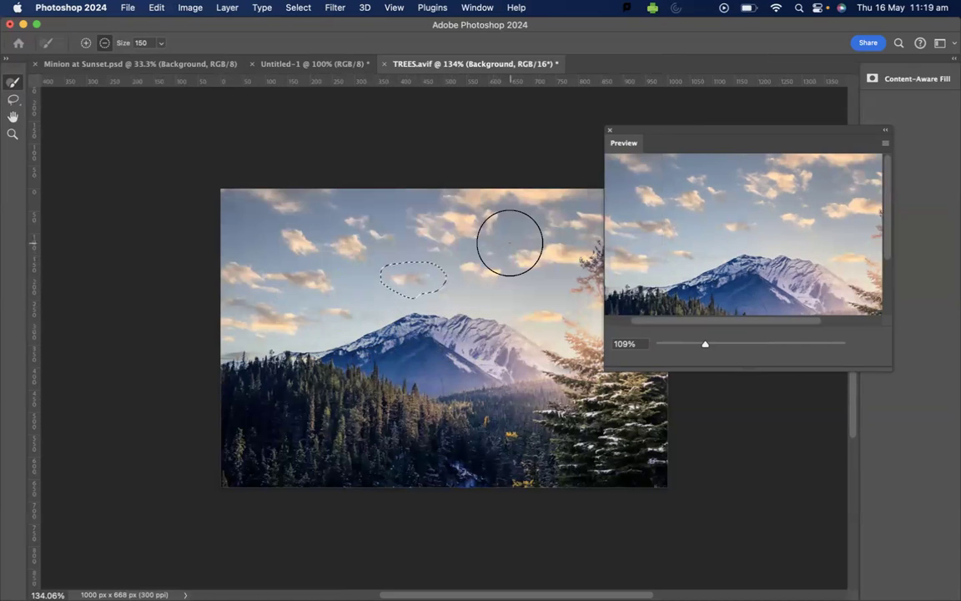
Try sampling a spot of the dark forest as the fill source and erase that sample.
left_click(323, 432)
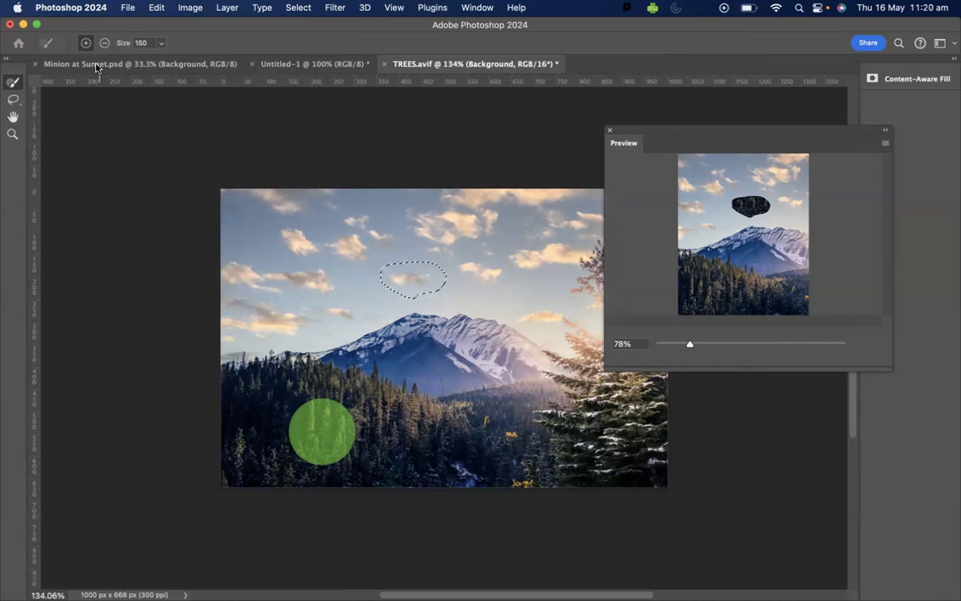
left_click_drag(369, 444, 354, 453)
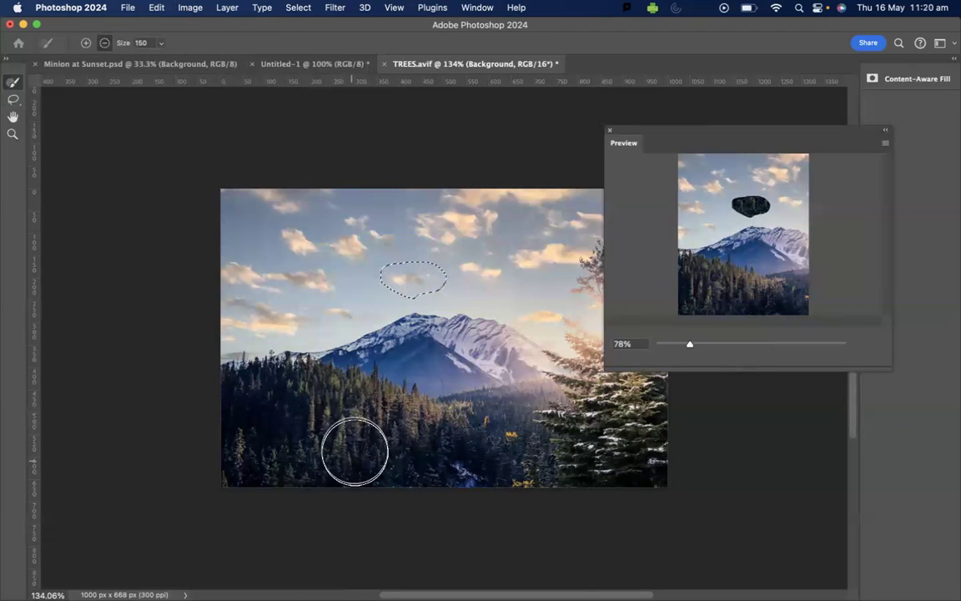
left_click(441, 243)
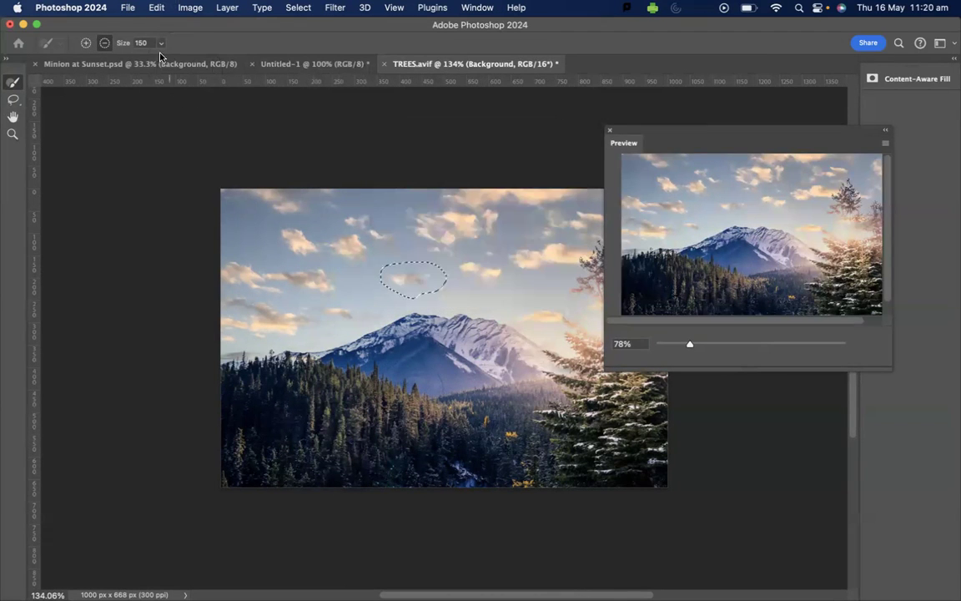
Add a ring of sky around the lassoed cloud to the sampling area with a size 40 brush and apply the fill.
left_click(86, 42)
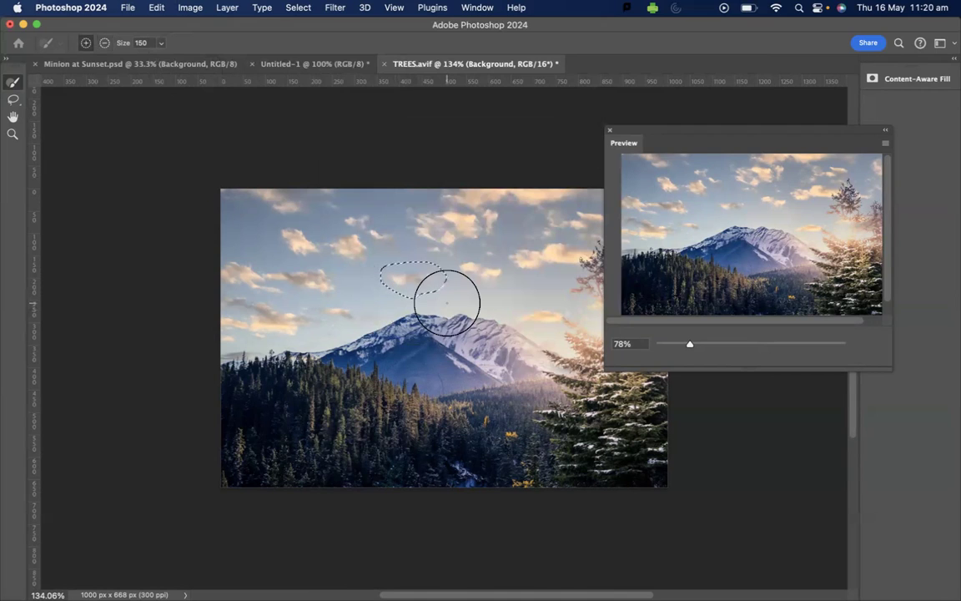
key("bracketleft")
key("bracketleft")
key("bracketleft")
key("bracketleft")
key("bracketleft")
key("bracketleft")
key("bracketleft")
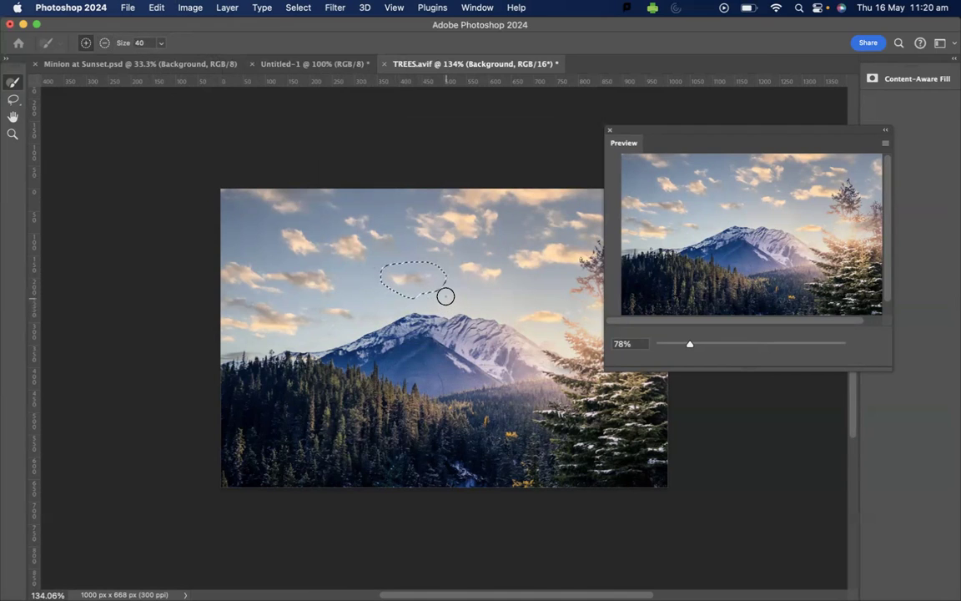
mouse_move(443, 293)
left_mouse_down()
mouse_move(409, 298)
mouse_move(380, 277)
mouse_move(399, 262)
mouse_move(416, 264)
mouse_move(442, 285)
left_mouse_up()
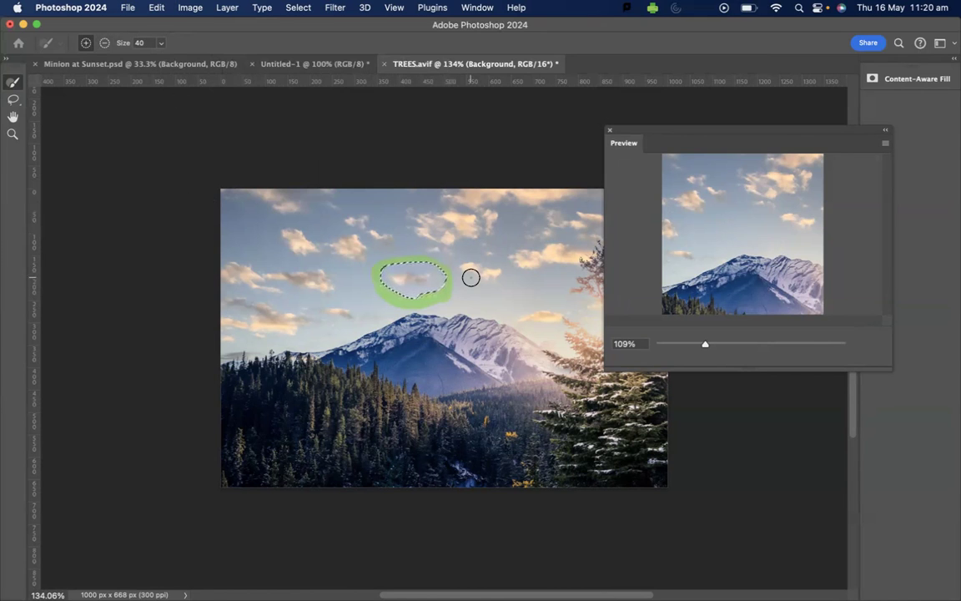
key("Return")
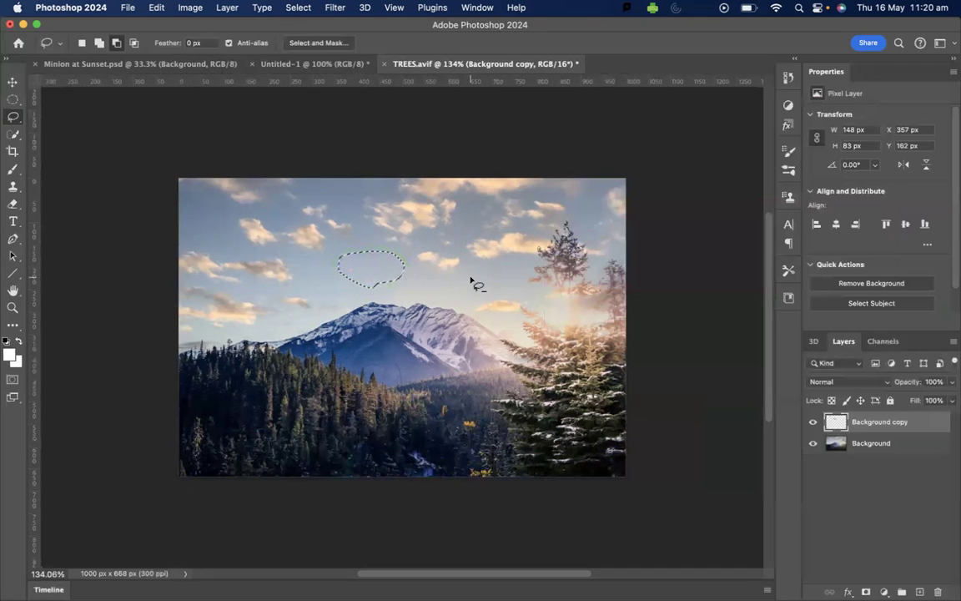
Deselect the lassoed area, and toggle the Background copy and Background layers' visibility to check the sky patch.
left_click(813, 424)
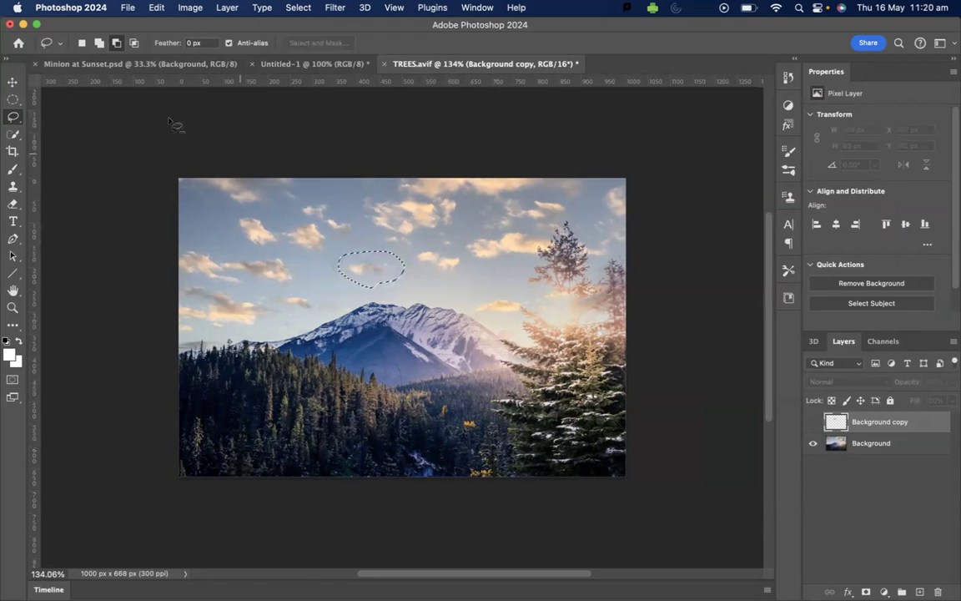
left_click(301, 7)
left_click(309, 37)
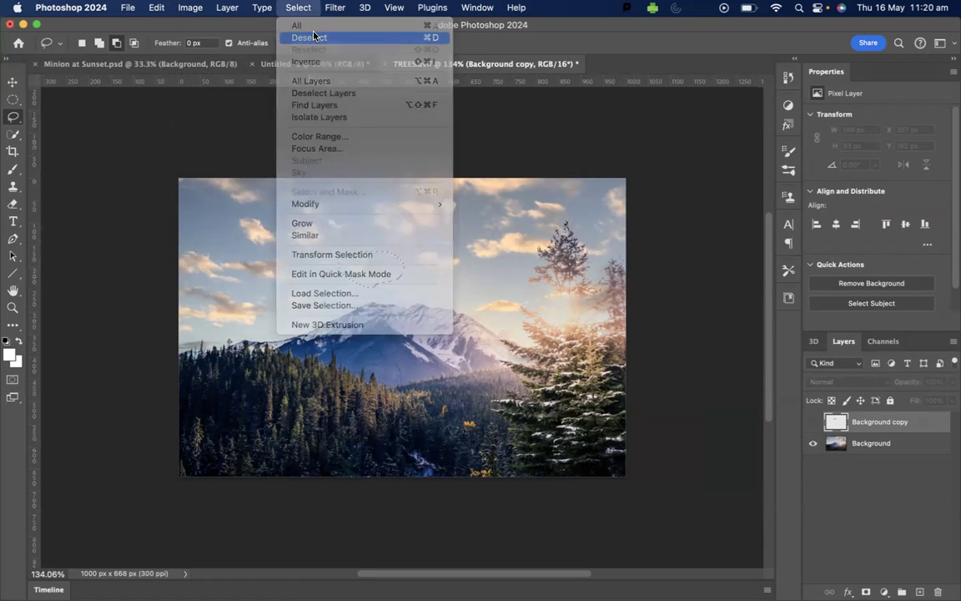
left_click(814, 427)
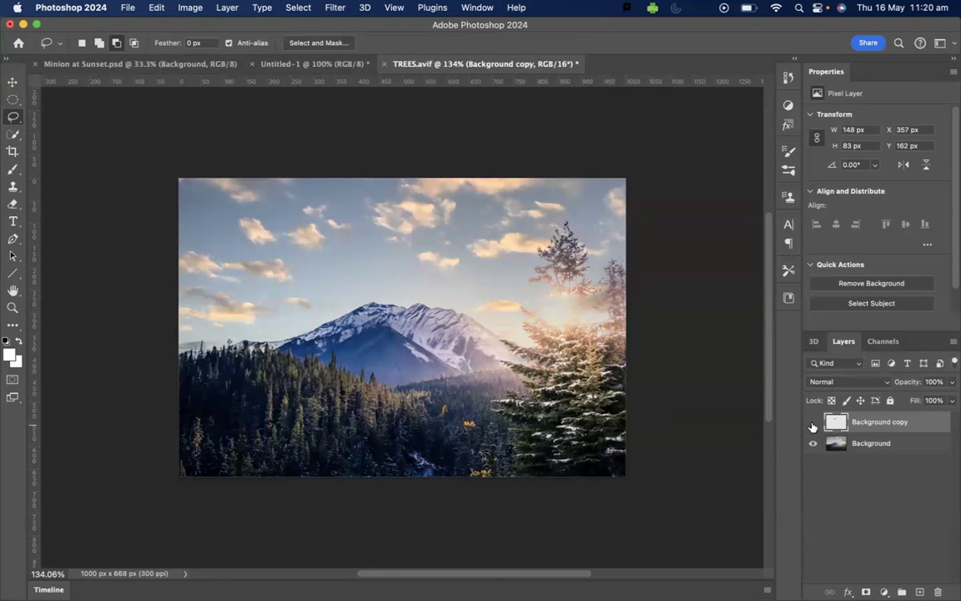
left_click(813, 445)
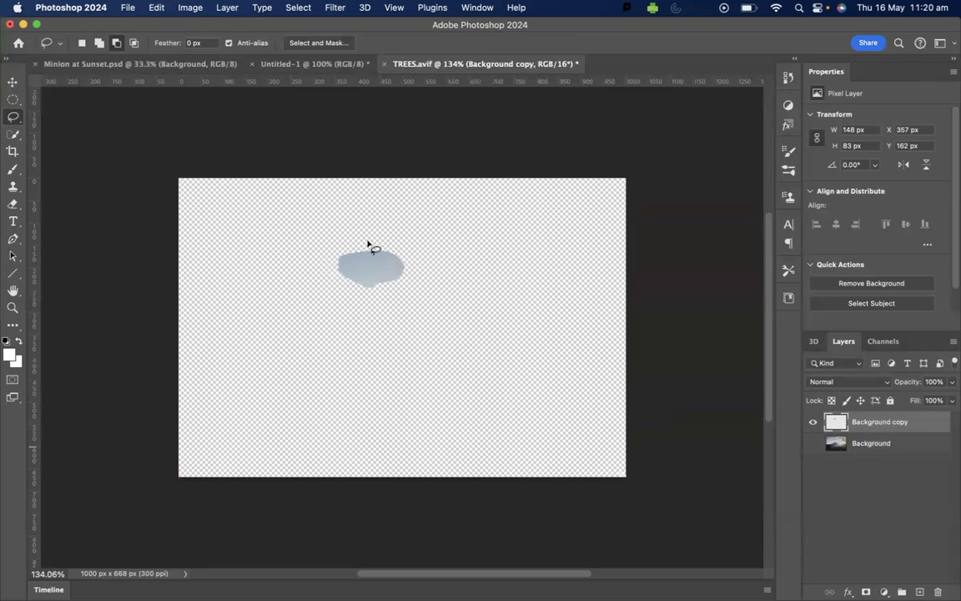
left_click(813, 445)
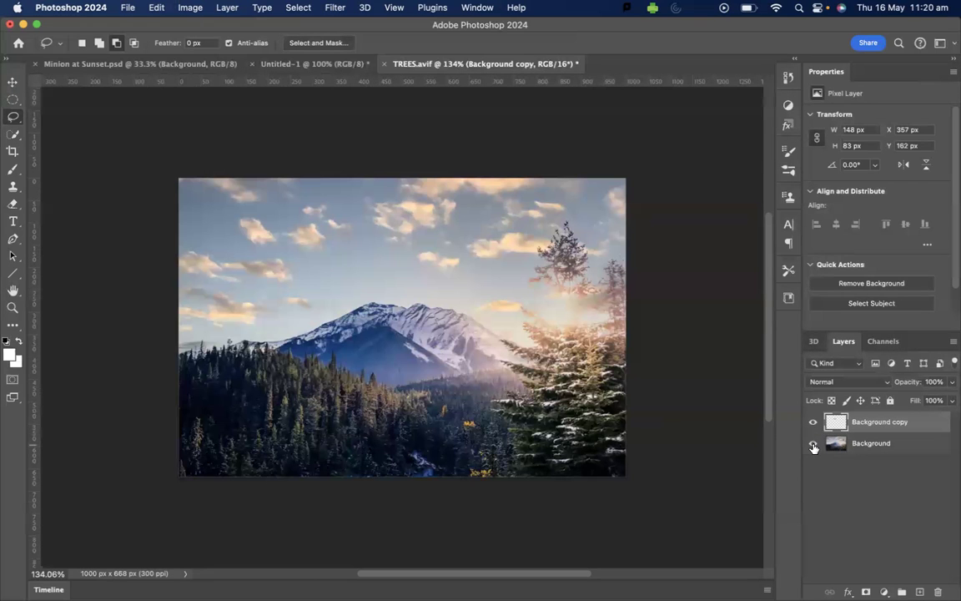
Merge the Background and Background copy layers into one layer.
left_click(878, 444)
left_click(876, 422, "shift")
right_click(877, 421)
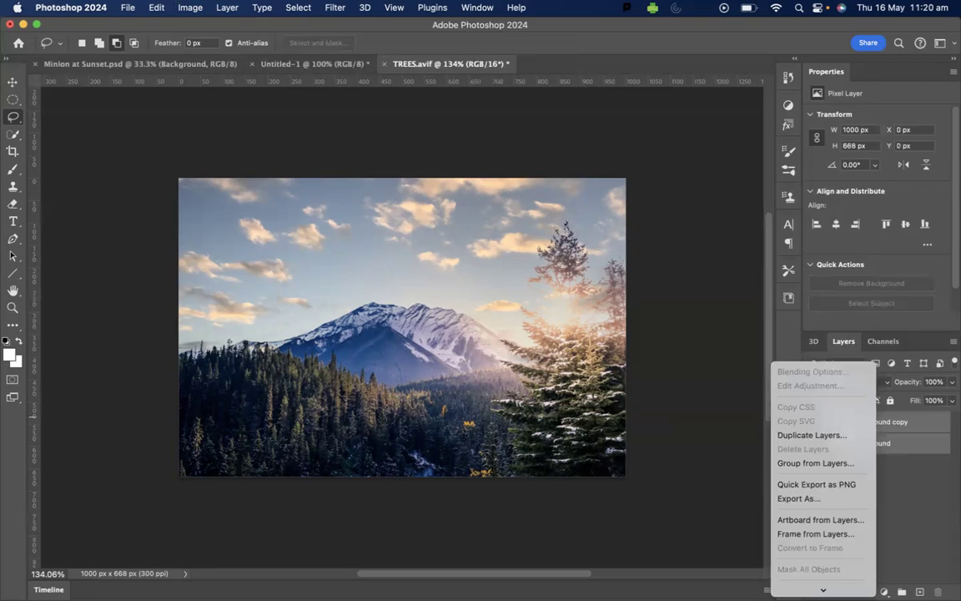
left_click(818, 516)
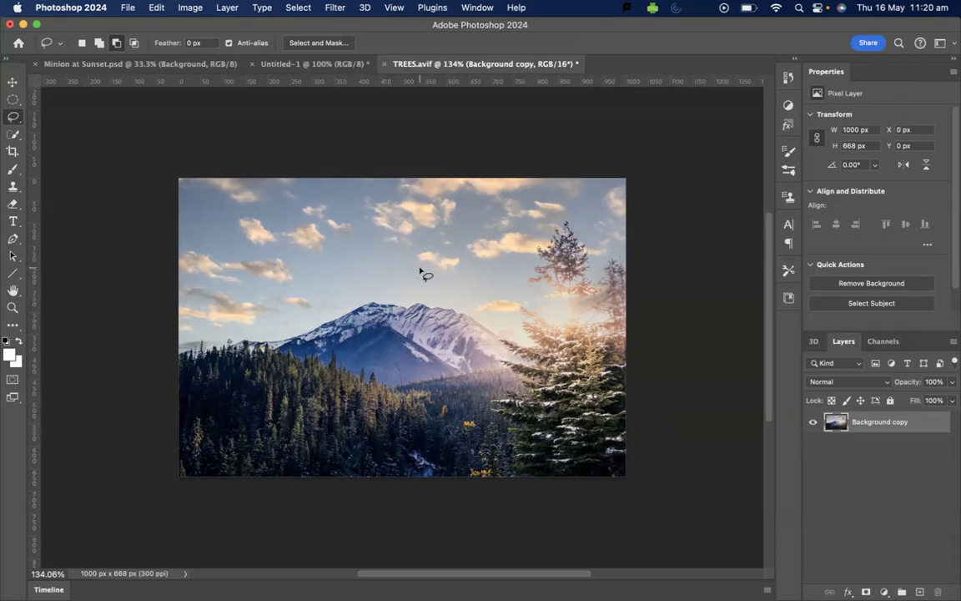
Extend the crop frame beyond both sides of the photo to about 1386 px wide, with Generative Expand as the fill.
left_click(12, 151)
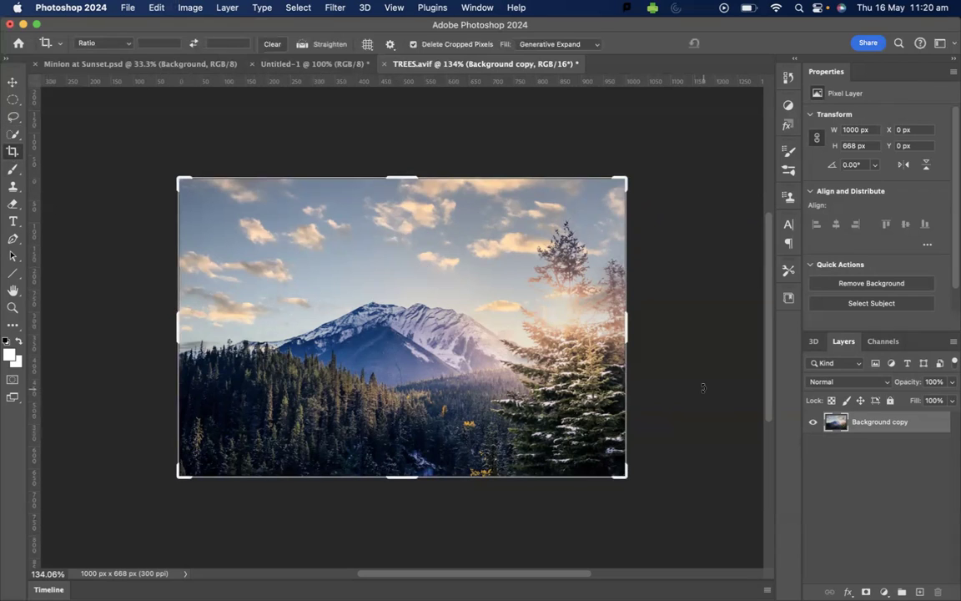
scroll(565, 466, "down", 3)
scroll(565, 465, "right", 2)
scroll(565, 465, "up", 3)
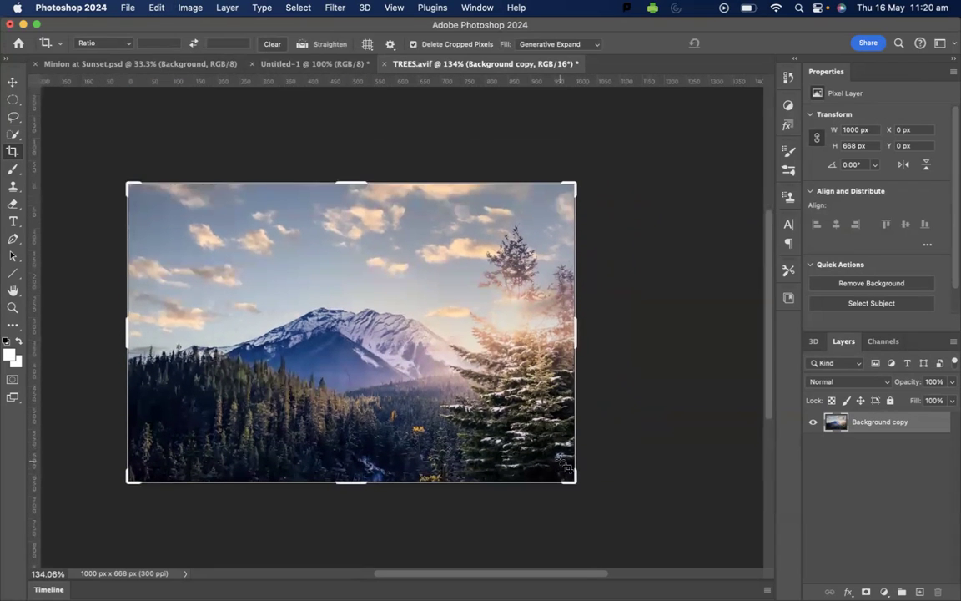
left_click_drag(581, 334, 622, 333)
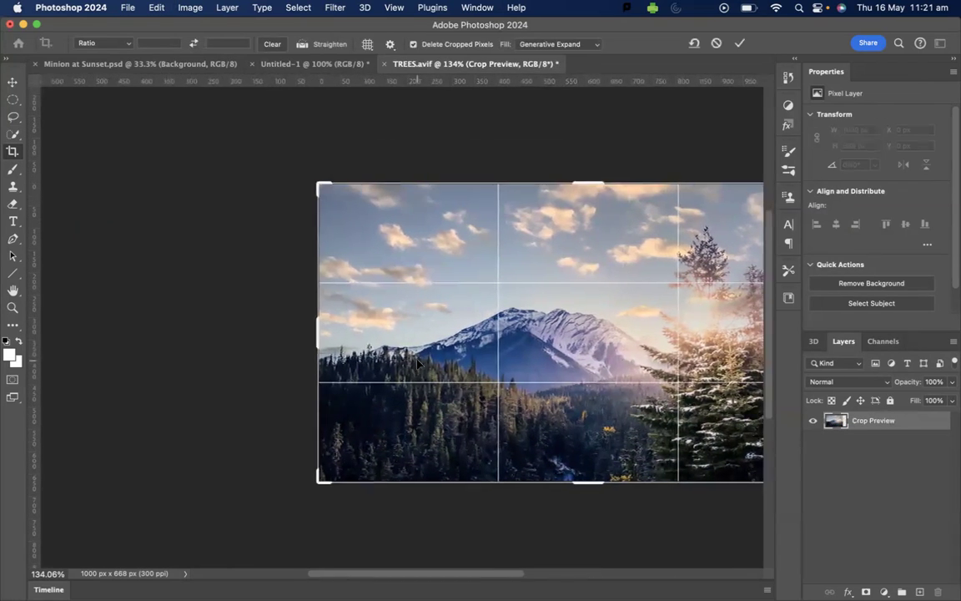
left_click_drag(328, 332, 288, 330)
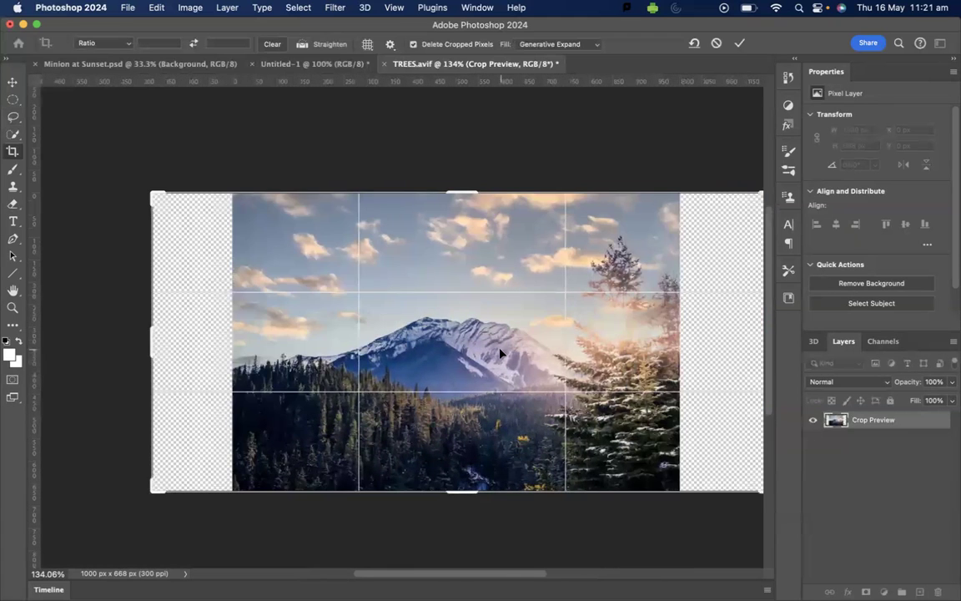
Run Generative Expand on the empty side areas with a blank prompt.
right_click(500, 354)
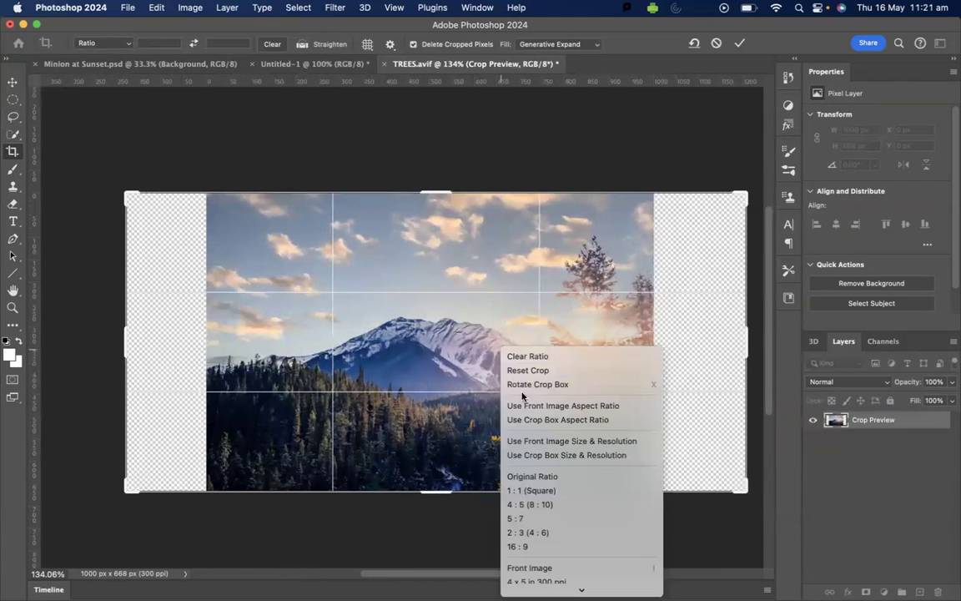
scroll(534, 555, "down", 3)
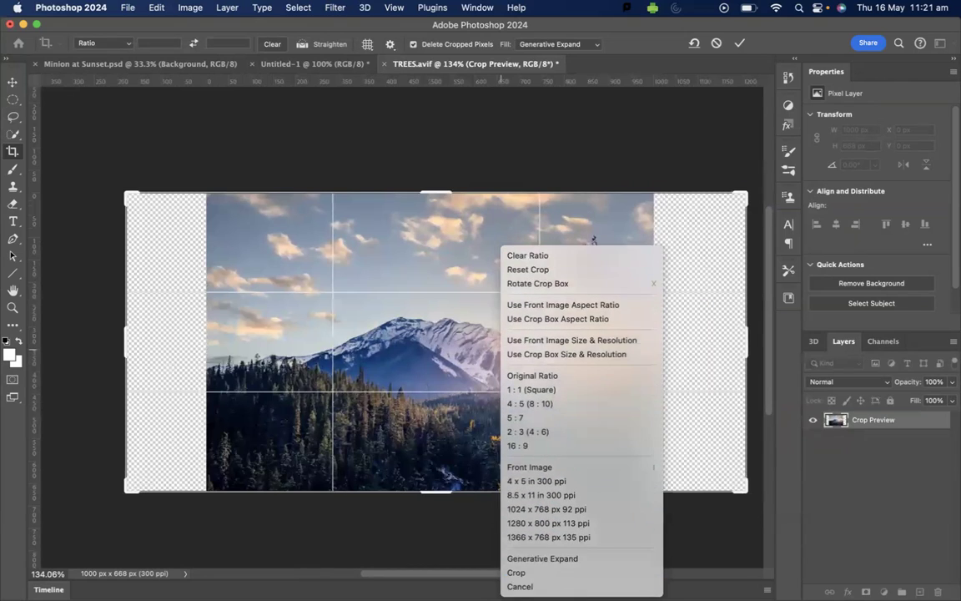
left_click(547, 559)
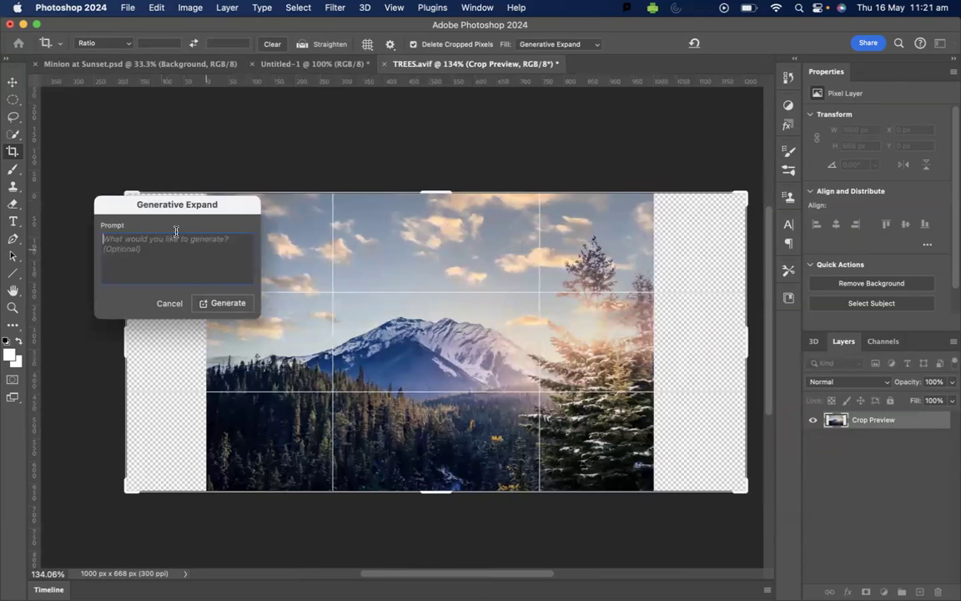
left_click(225, 303)
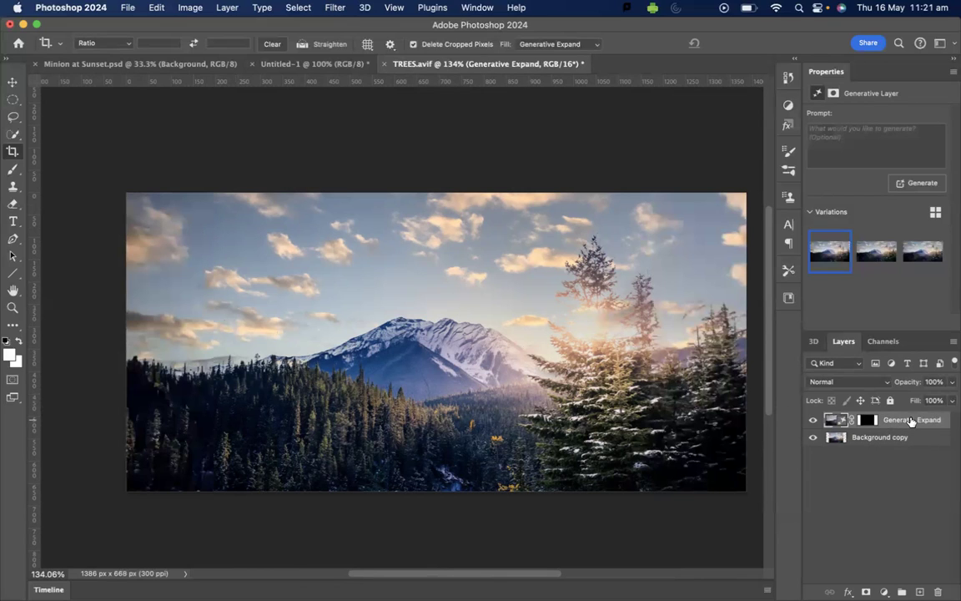
Toggle the Background copy and Generative Expand layers' visibility to compare the original photo with the generated sides.
left_click(813, 438)
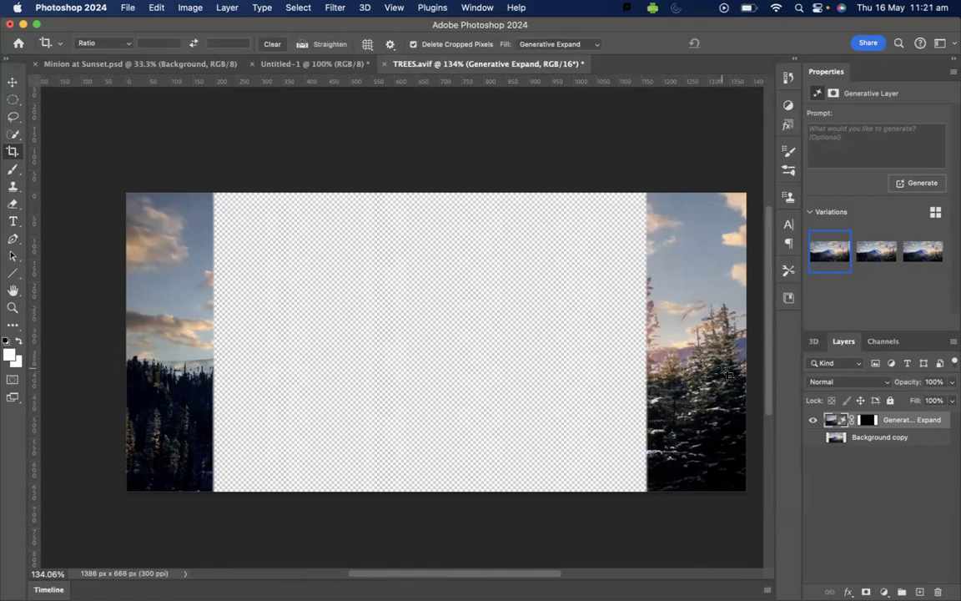
left_click(813, 439)
left_click(812, 419)
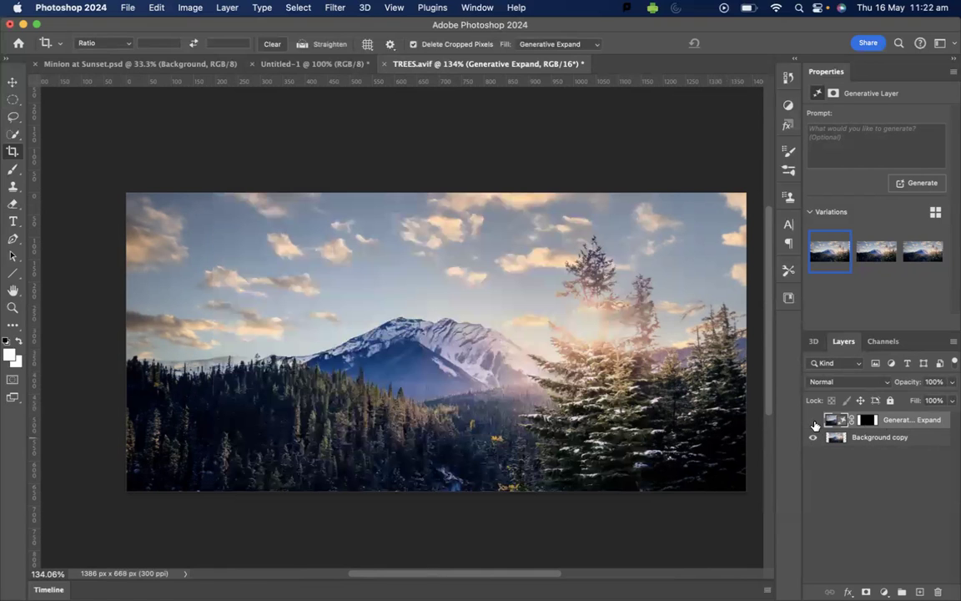
left_click(845, 437)
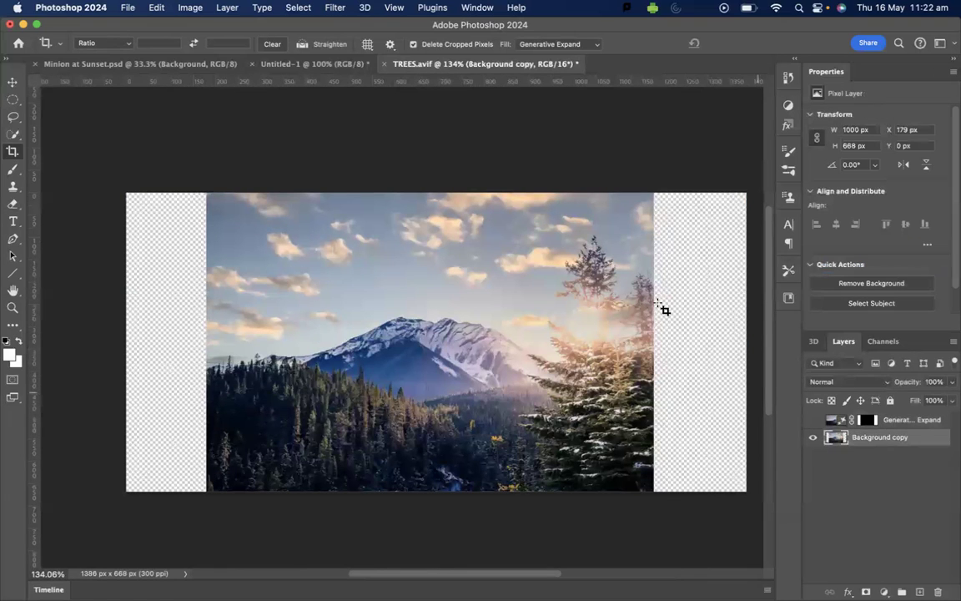
left_click(813, 420)
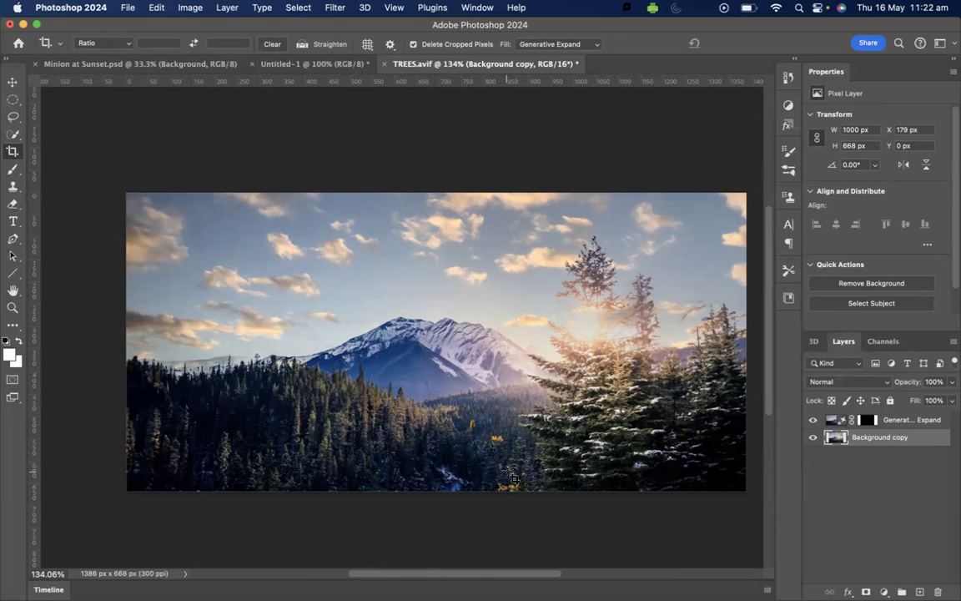
Extend the crop frame below the photo to a height of about 1450 px, keeping the full width.
scroll(514, 478, "down", 1)
scroll(467, 434, "right", 2)
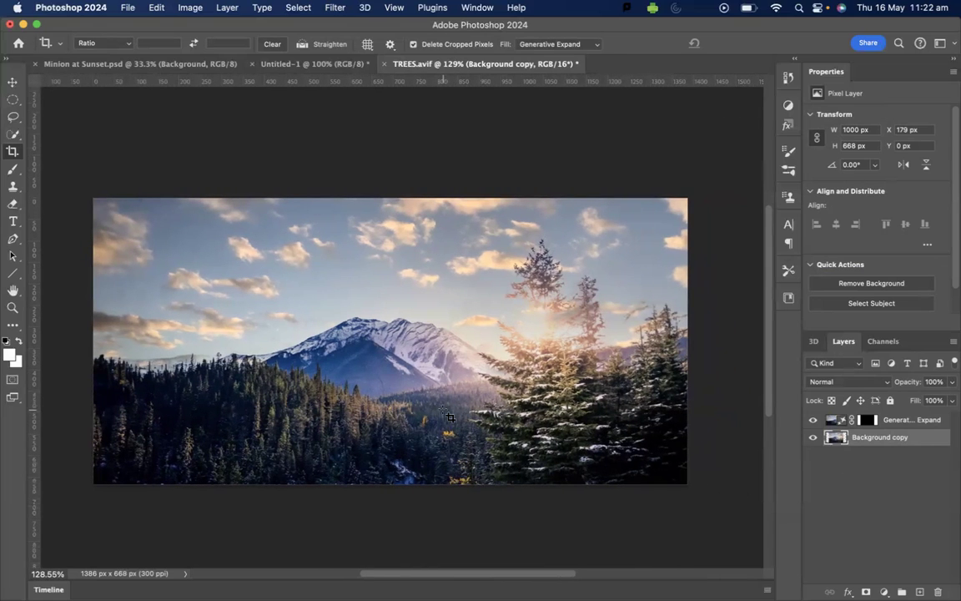
left_click(388, 368)
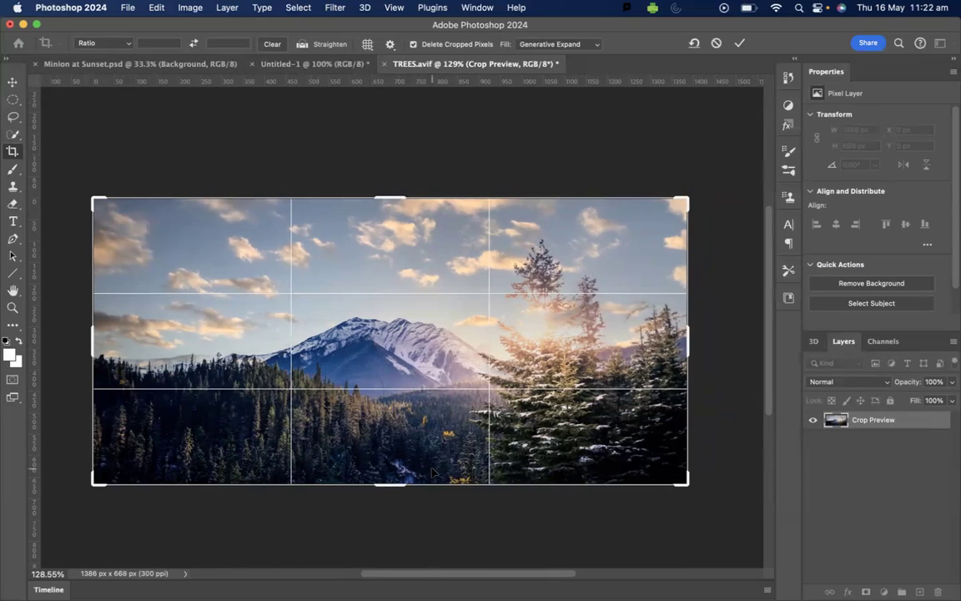
scroll(417, 450, "down", 1)
left_click_drag(394, 442, 400, 567)
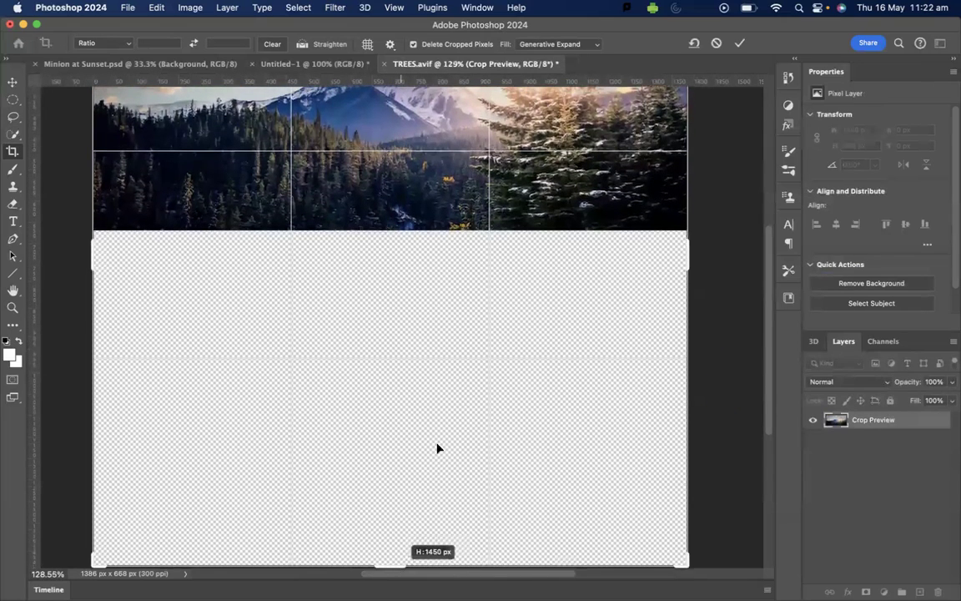
scroll(445, 406, "down", 6)
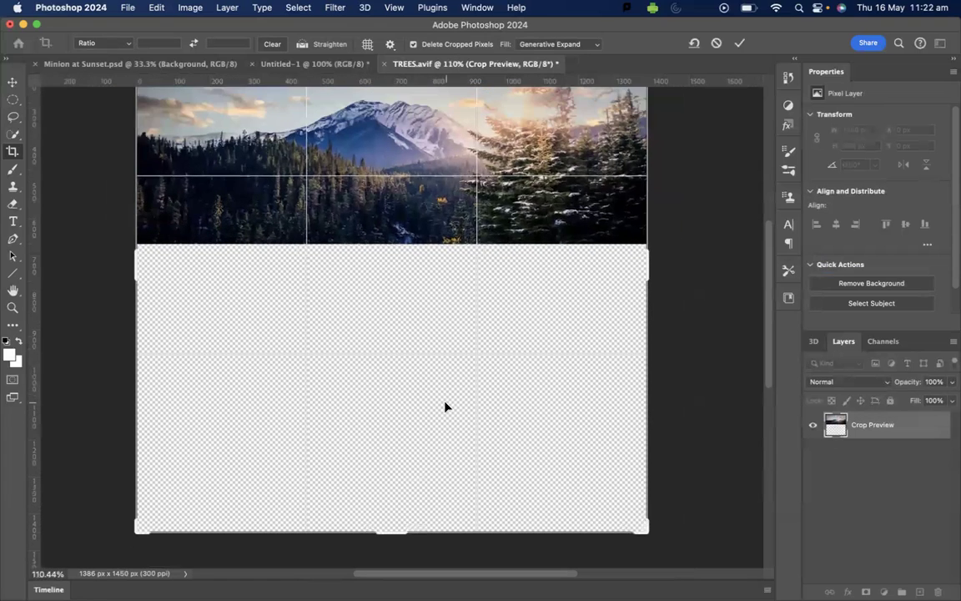
scroll(447, 406, "up", 1)
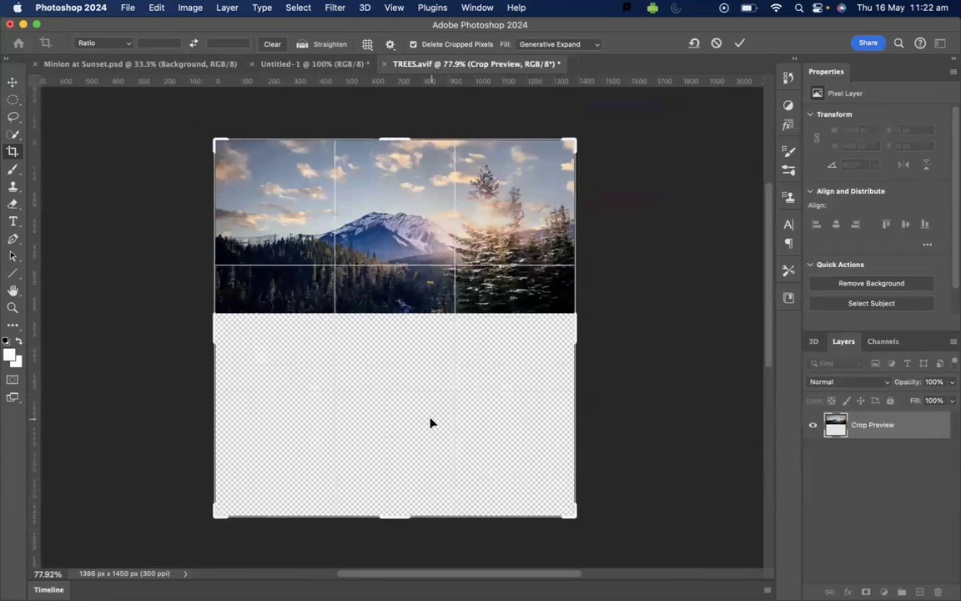
Run Generative Expand on the empty area below the photo with the prompt "Lake".
right_click(432, 422)
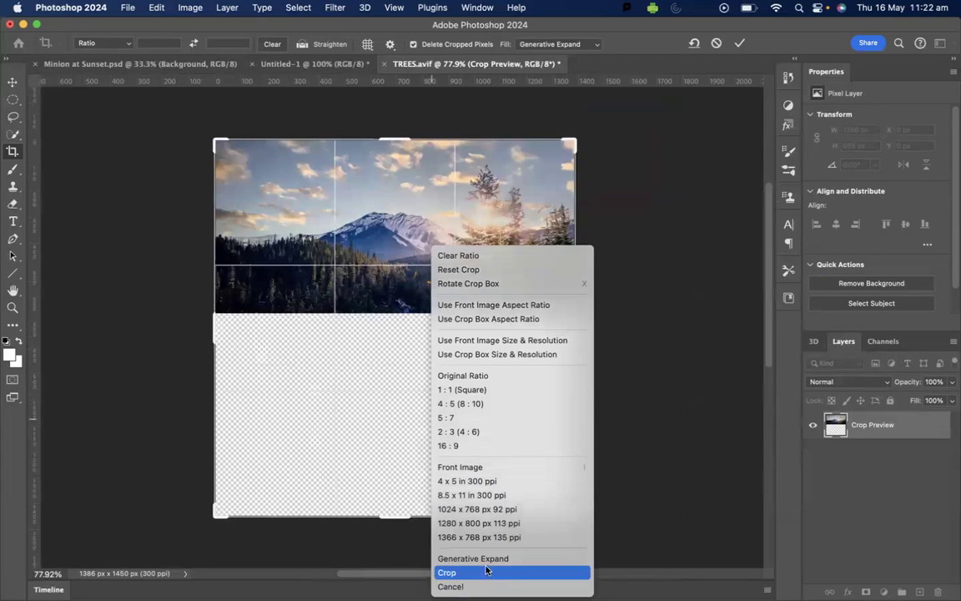
left_click(488, 561)
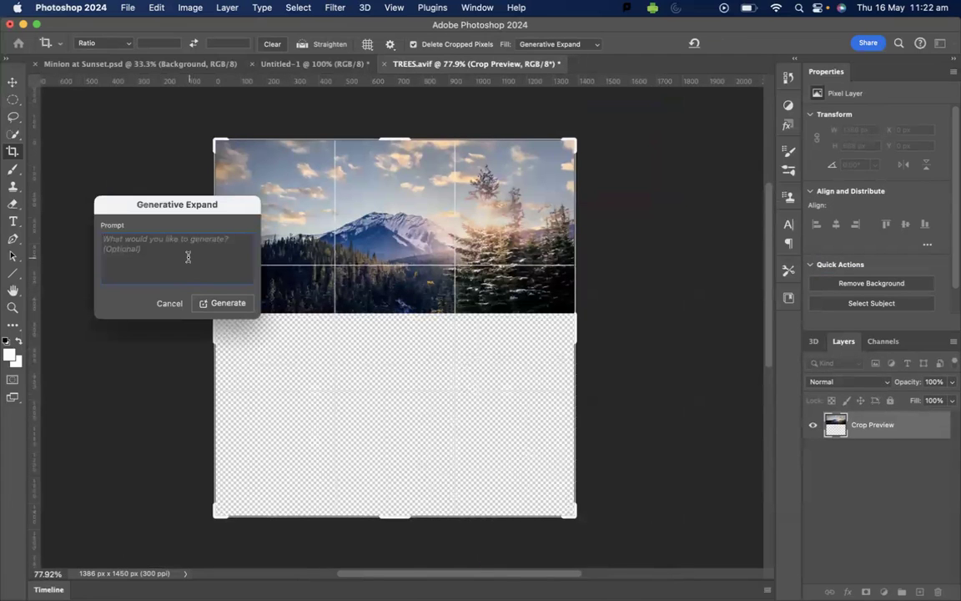
left_click_drag(188, 257, 98, 239)
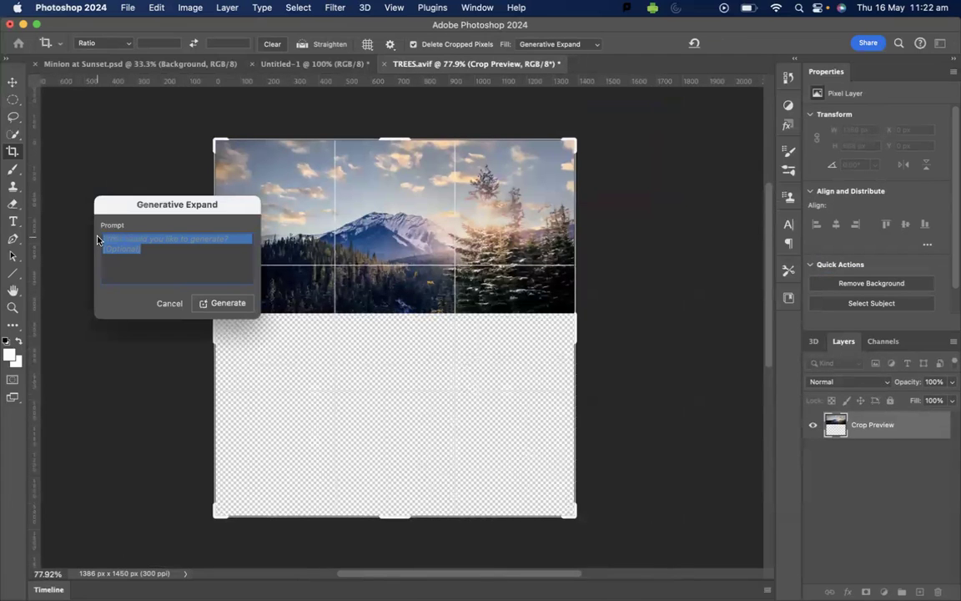
type("Lake")
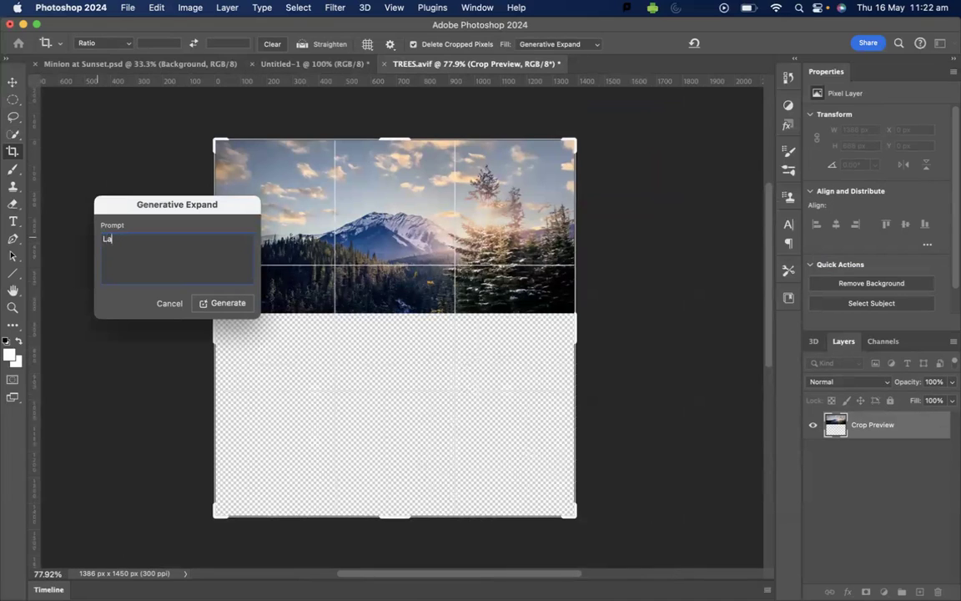
left_click(233, 303)
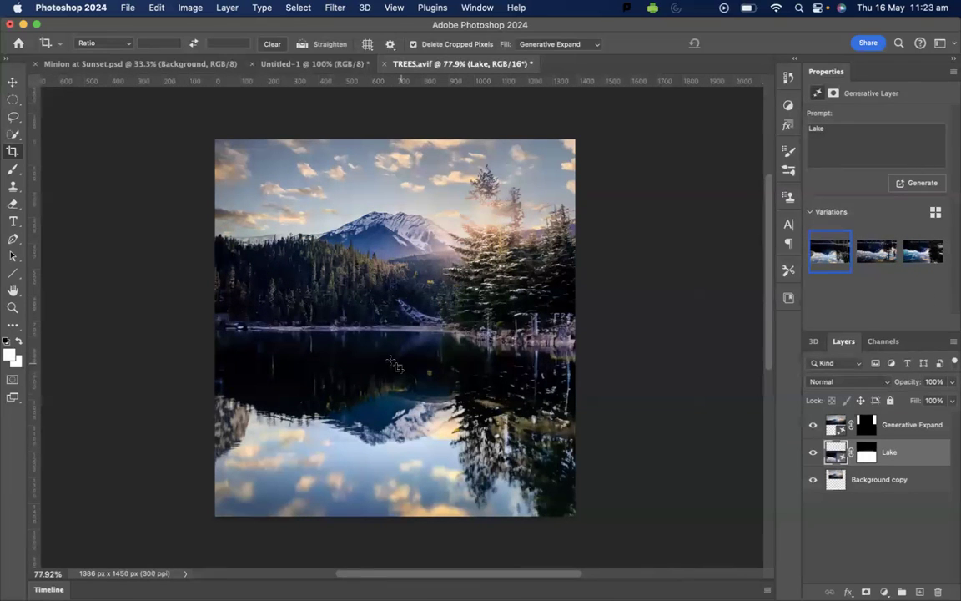
Toggle the Lake layer's visibility to compare the picture with and without the generated lake.
left_click(814, 452)
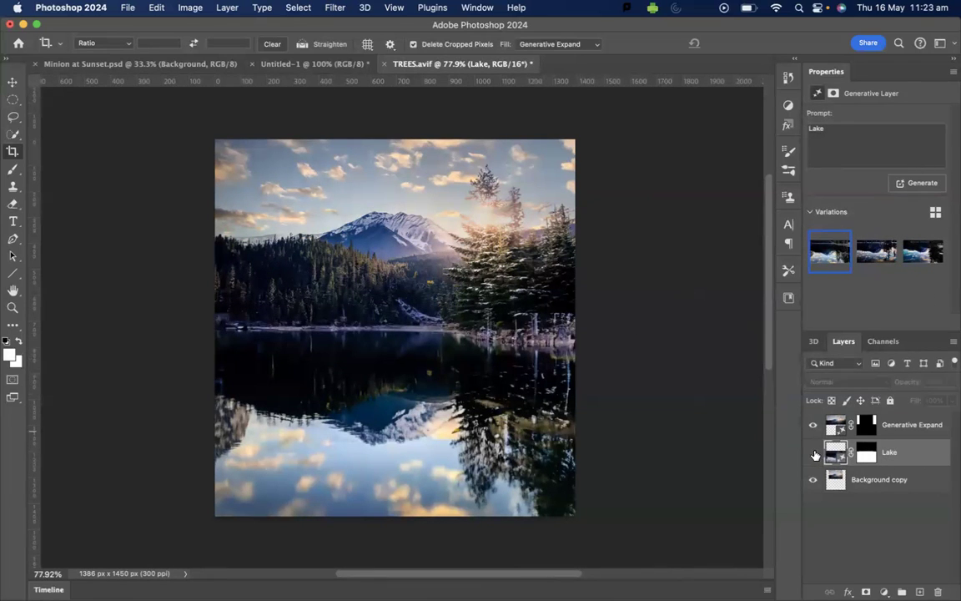
left_click(814, 452)
left_click(814, 453)
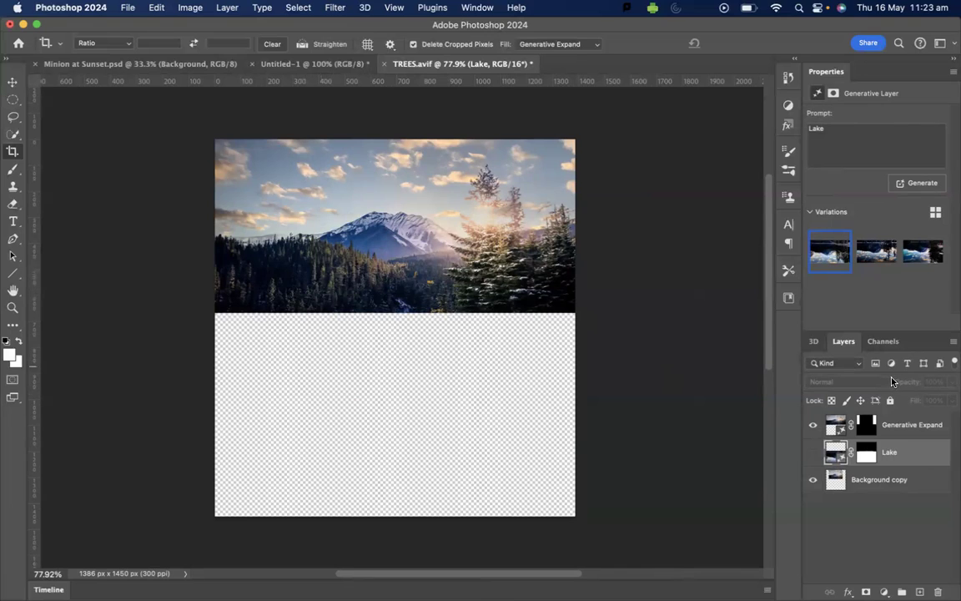
left_click(813, 452)
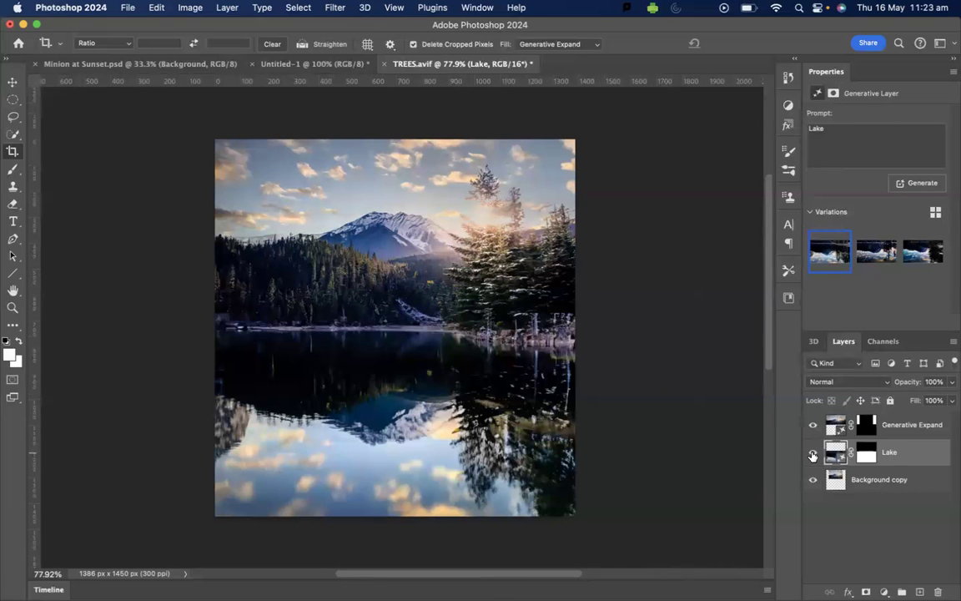
left_click(814, 452)
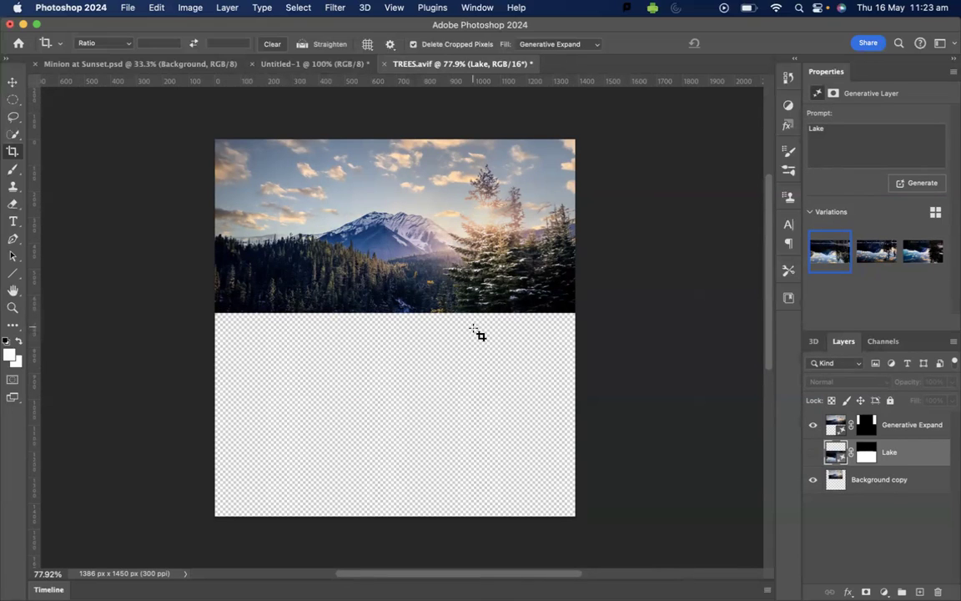
left_click(813, 453)
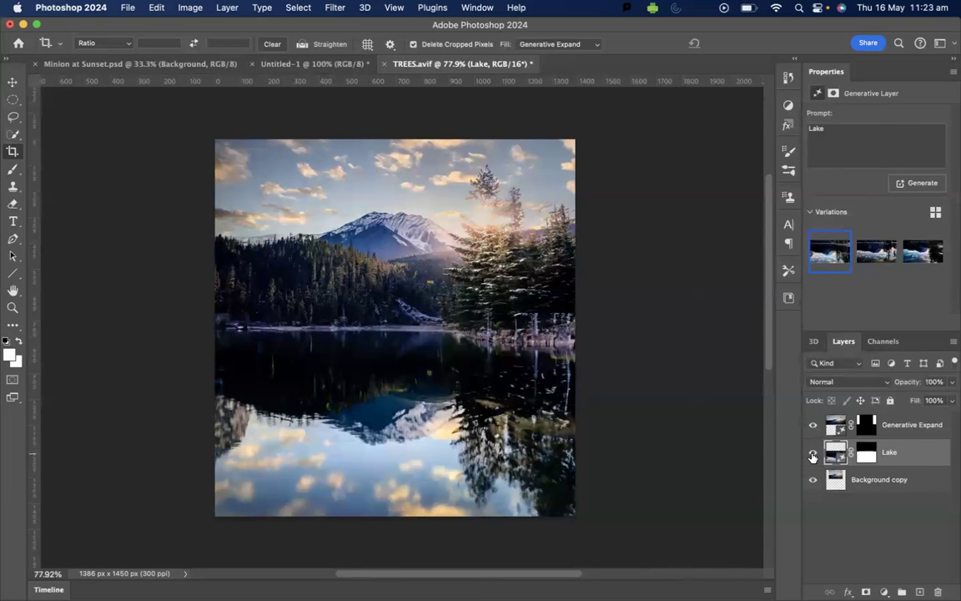
Compare the three generated variations of the Lake layer and keep the first one.
left_click(868, 254)
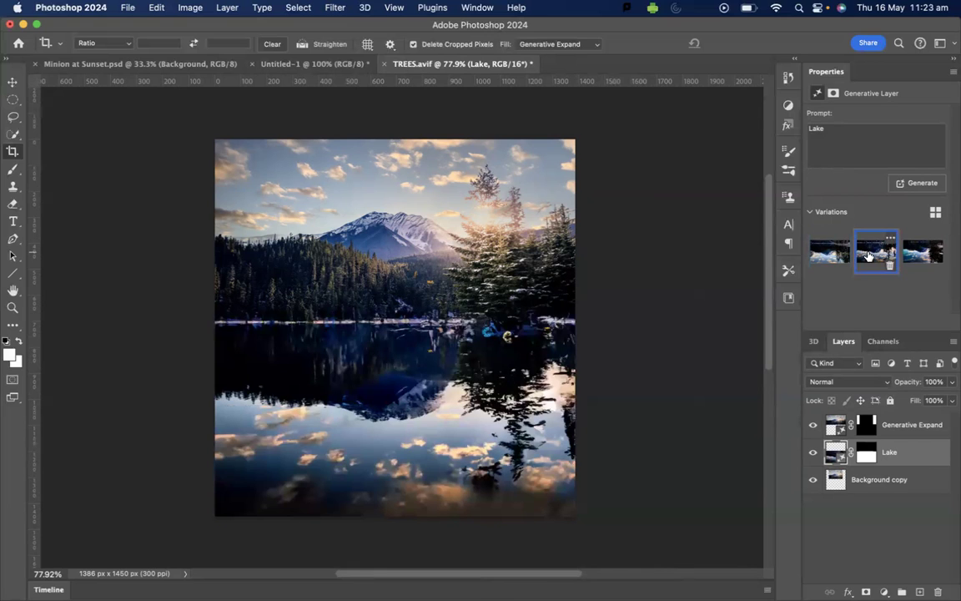
left_click(920, 255)
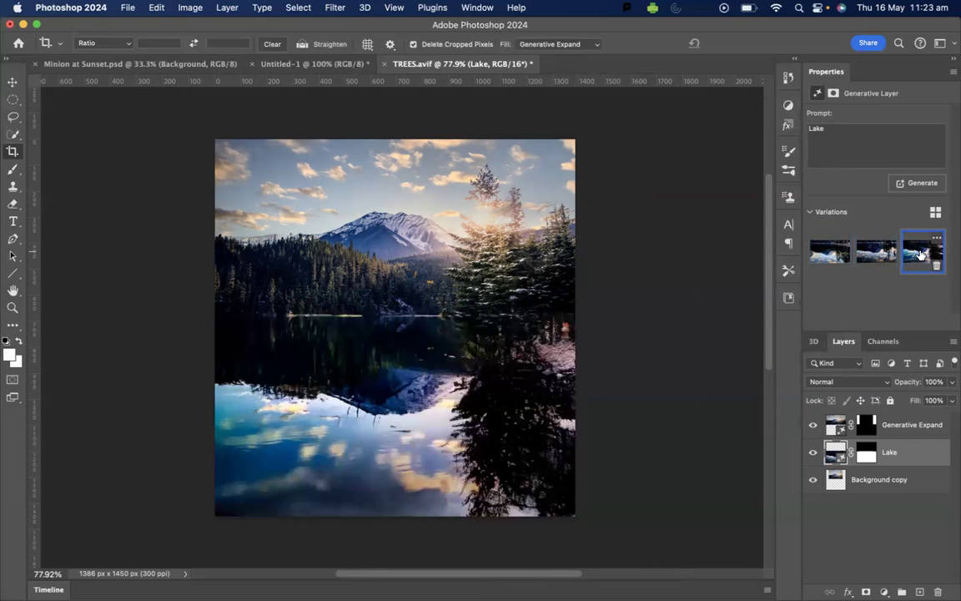
mouse_move(880, 253)
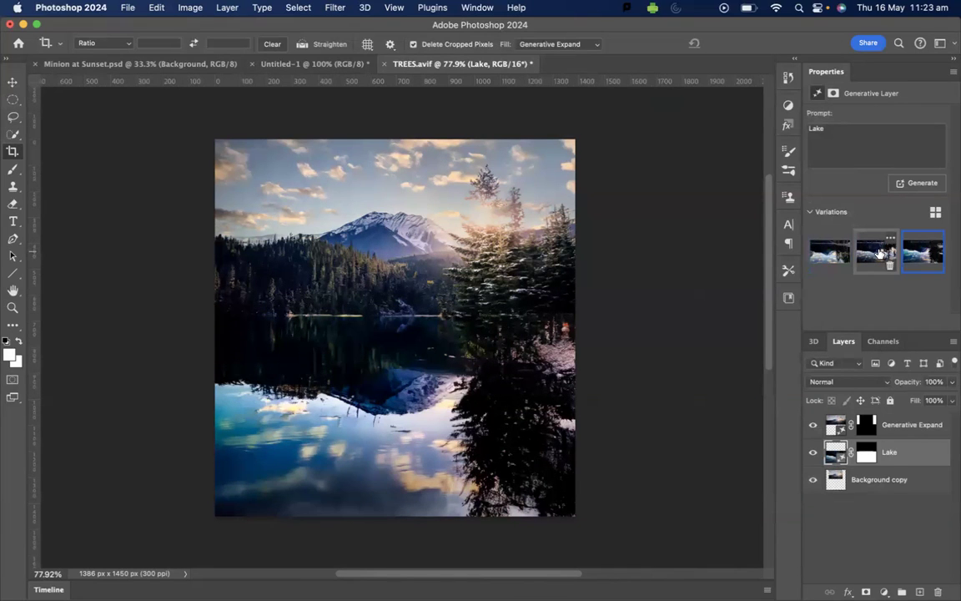
left_click(876, 253)
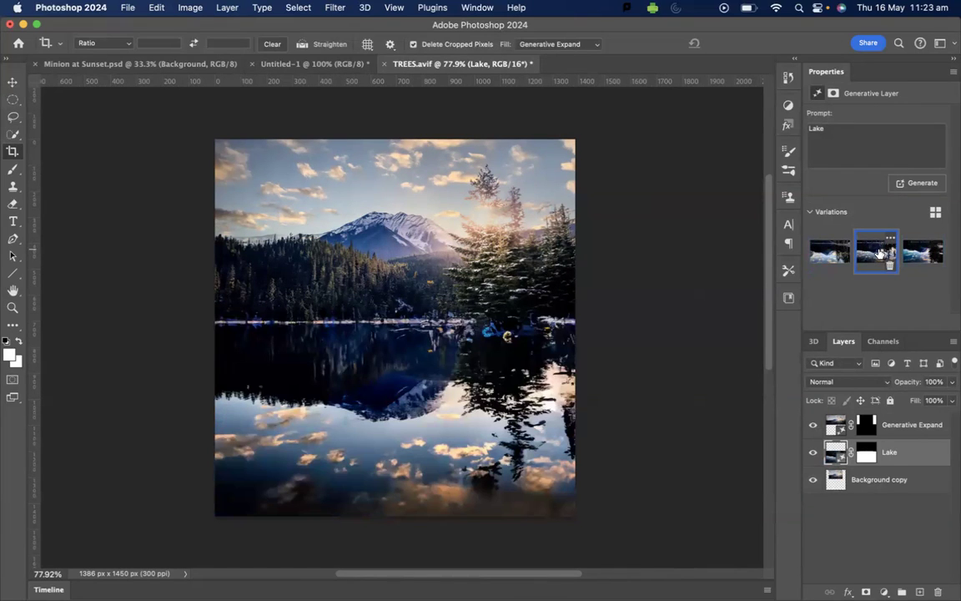
left_click(832, 254)
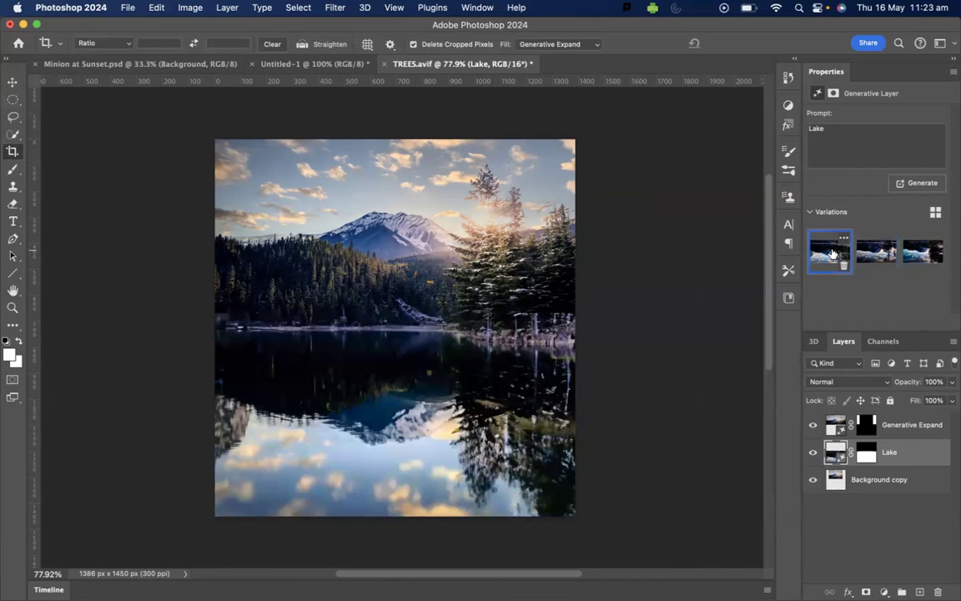
left_click(870, 257)
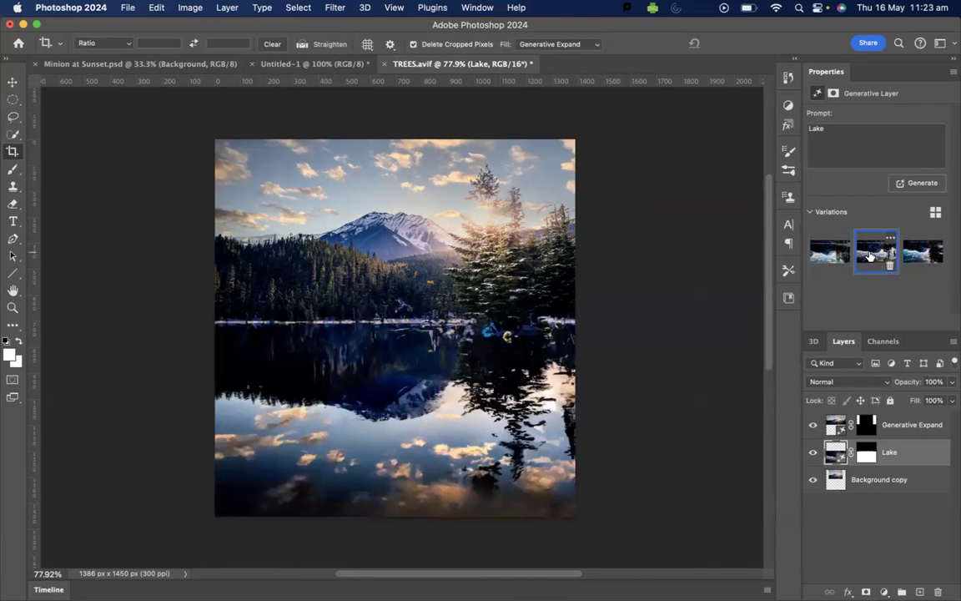
left_click(832, 256)
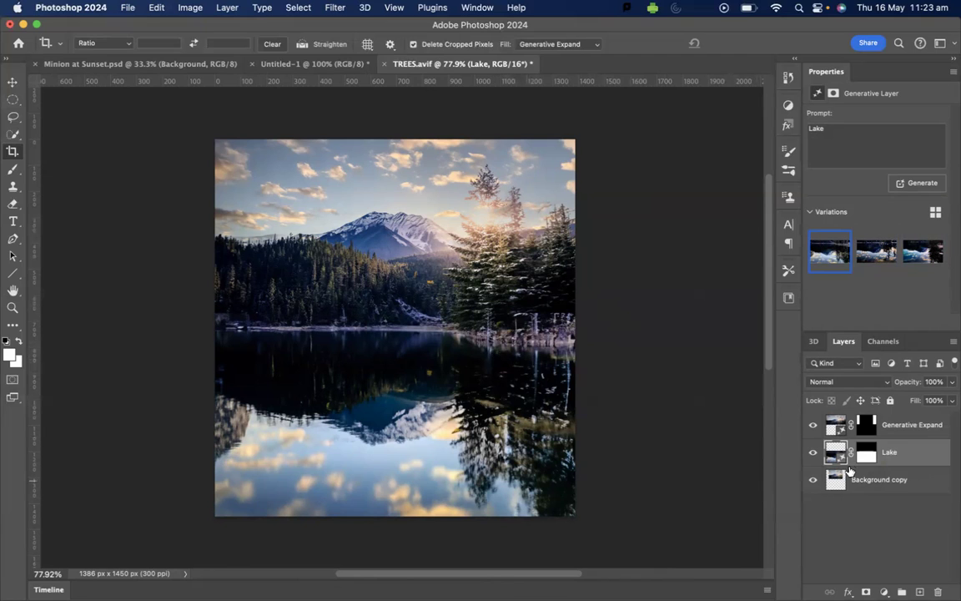
Merge the Generative Expand and Lake layers into one layer.
right_click(913, 425)
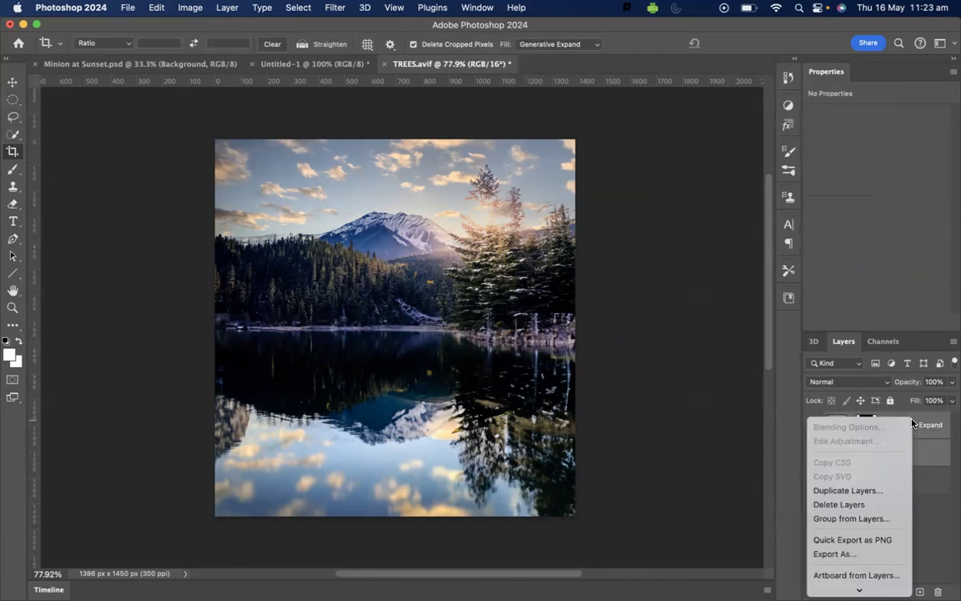
scroll(848, 519, "down", 3)
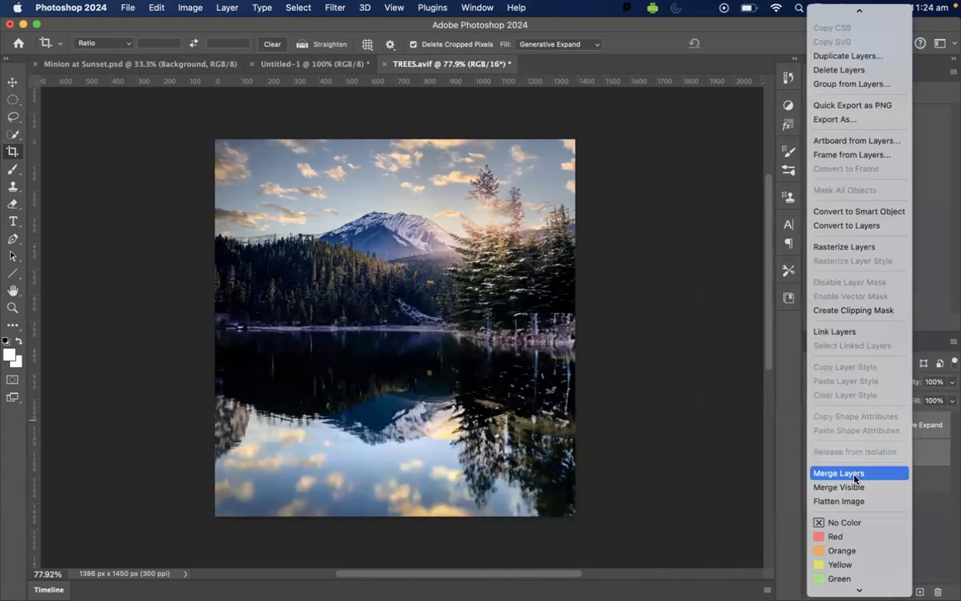
left_click(855, 474)
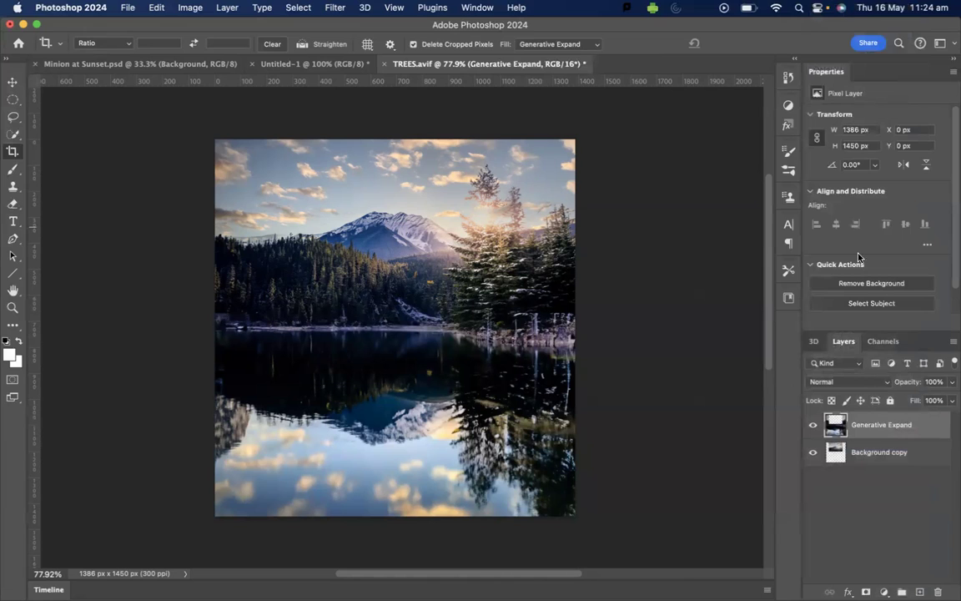
Merge the Background copy layer with the Generative Expand layer, and leave no layer selected.
left_click(879, 453)
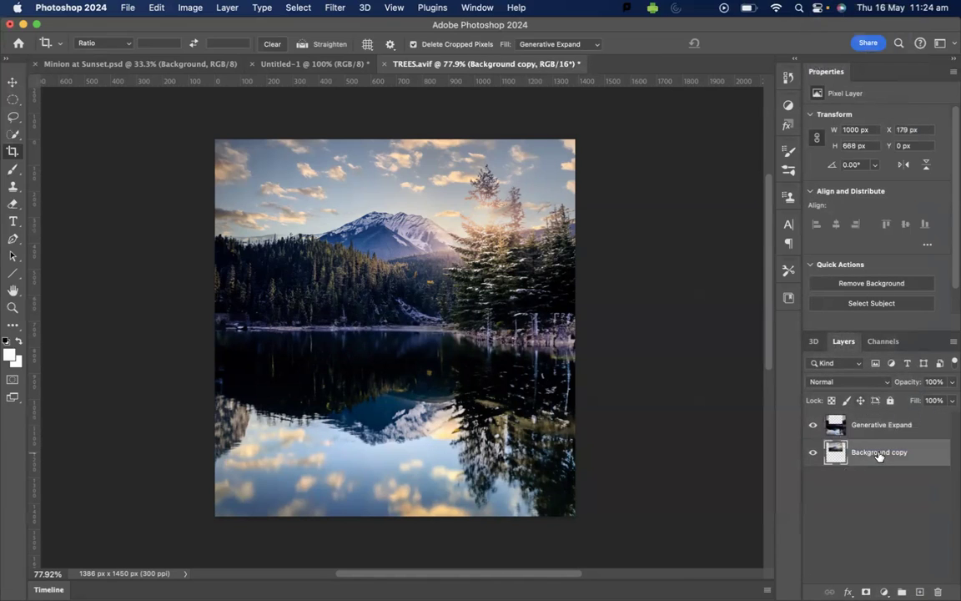
left_click(880, 426, "shift")
right_click(881, 425)
scroll(826, 518, "down", 5)
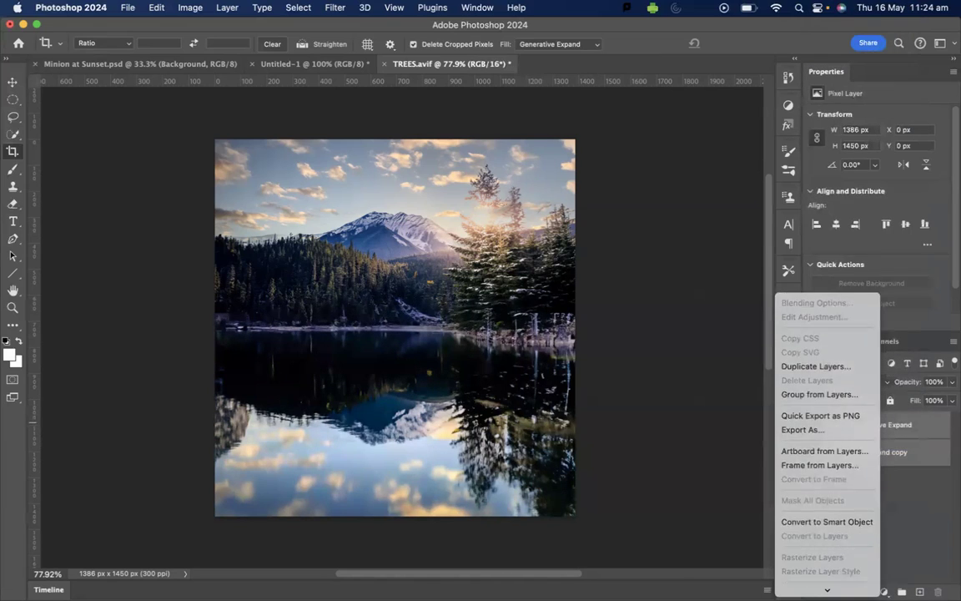
scroll(826, 576, "down", 3)
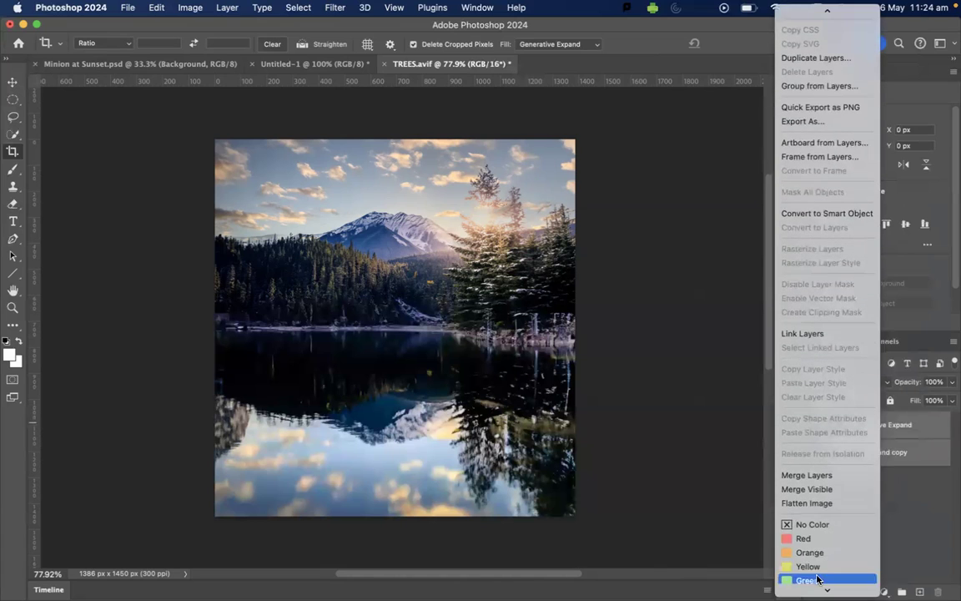
left_click(826, 476)
left_click(883, 505)
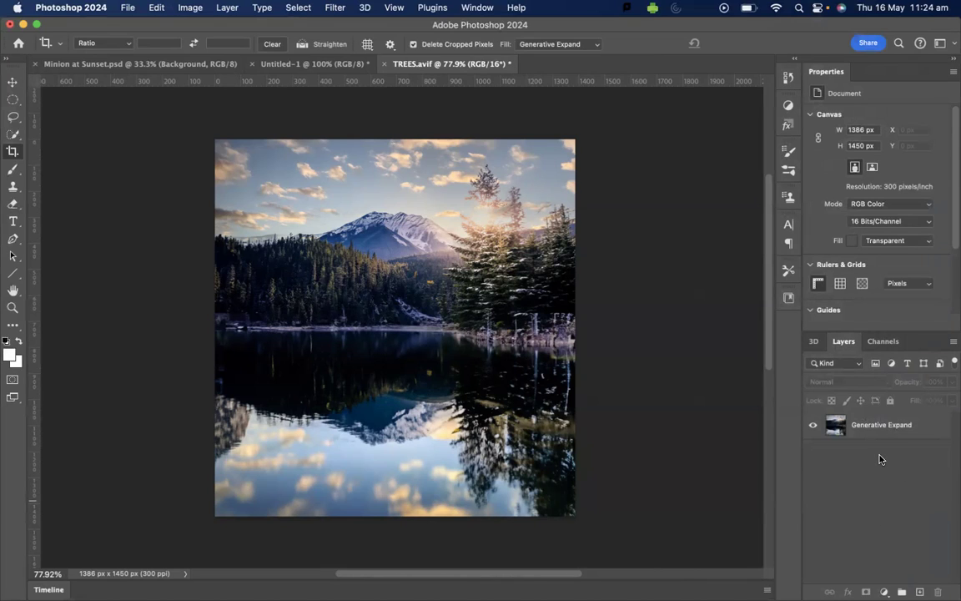
Lasso a freehand area at the foot of the mountain beside the tall trees, adding a second loop to extend the selection.
left_click(13, 119)
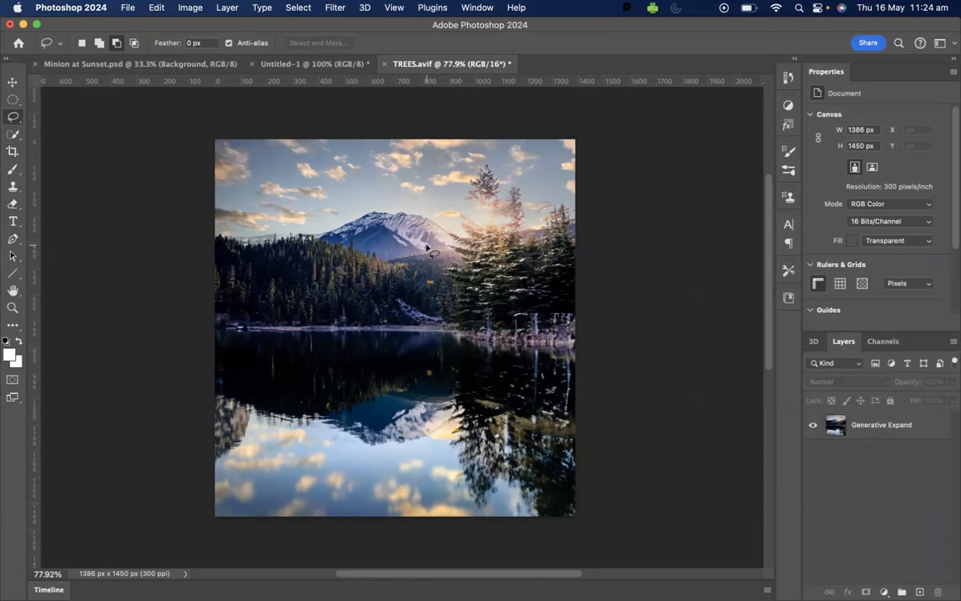
scroll(378, 240, "up", 5)
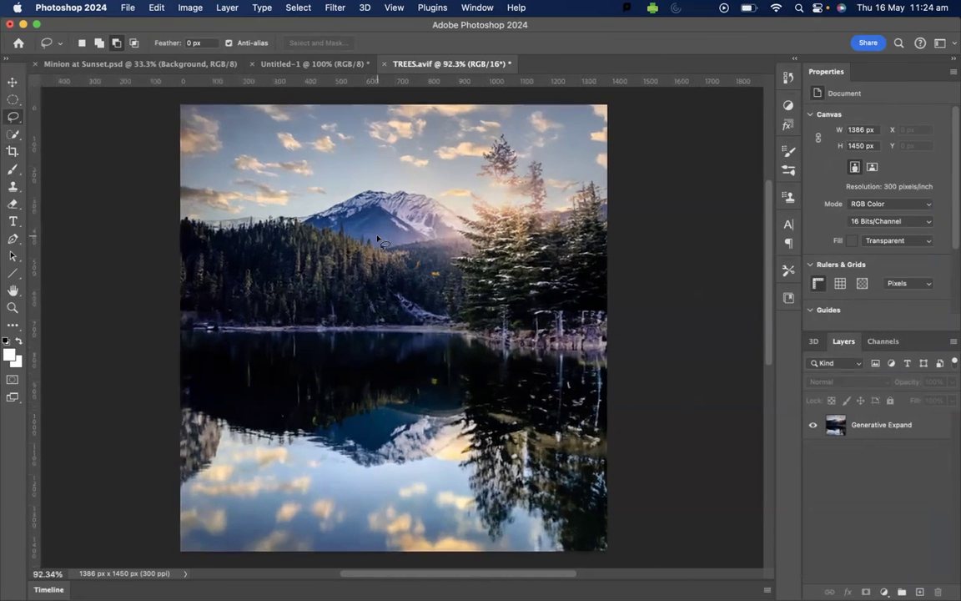
scroll(378, 241, "up", 3)
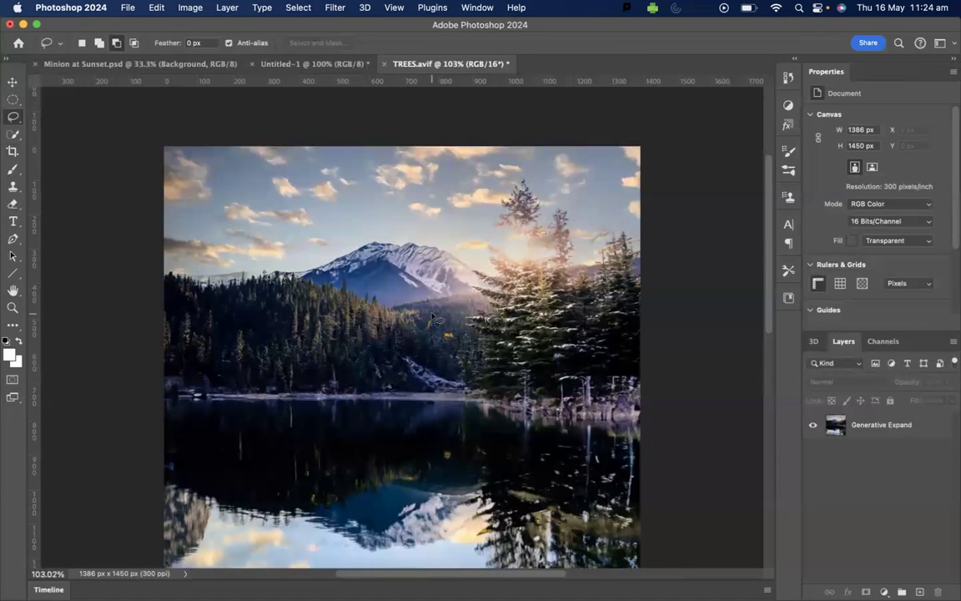
mouse_move(456, 307)
left_mouse_down()
mouse_move(426, 282)
mouse_move(385, 303)
mouse_move(392, 314)
mouse_move(434, 313)
left_mouse_up()
left_click(98, 43)
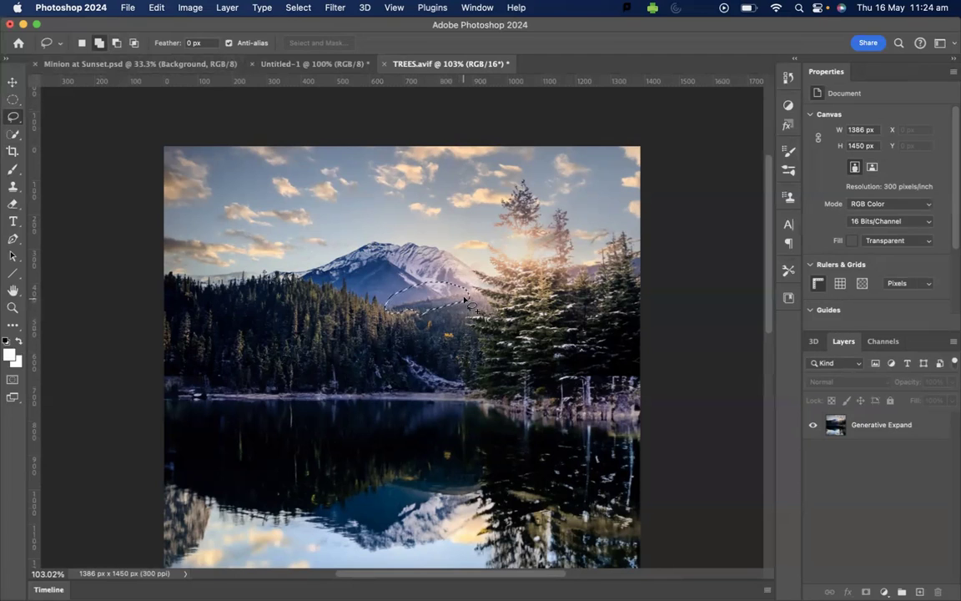
mouse_move(465, 302)
left_mouse_down()
mouse_move(437, 326)
mouse_move(380, 287)
left_mouse_up()
Fill the selected area at the mountain's foot using Generative Fill with the prompt "City".
right_click(420, 293)
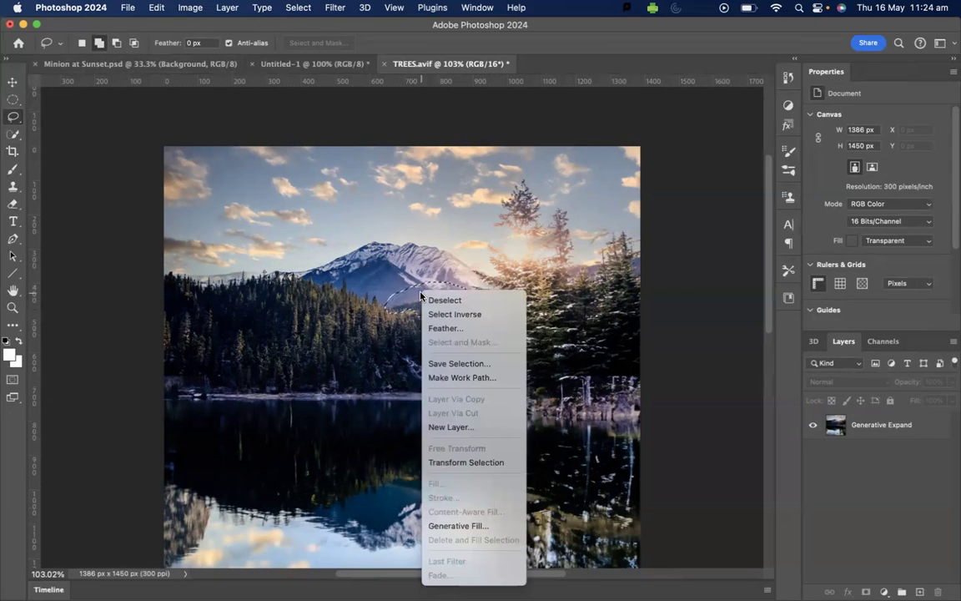
left_click(482, 525)
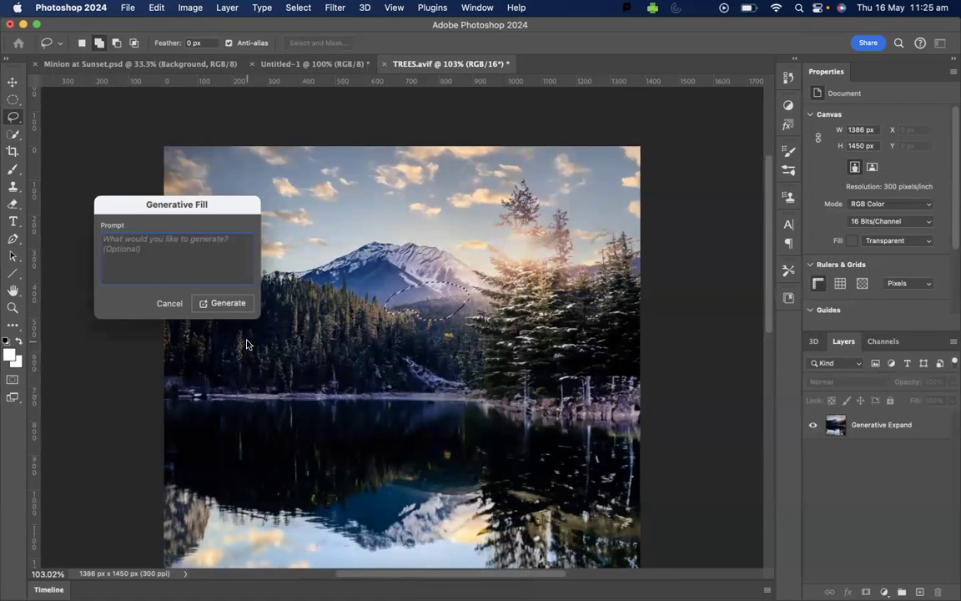
type("city")
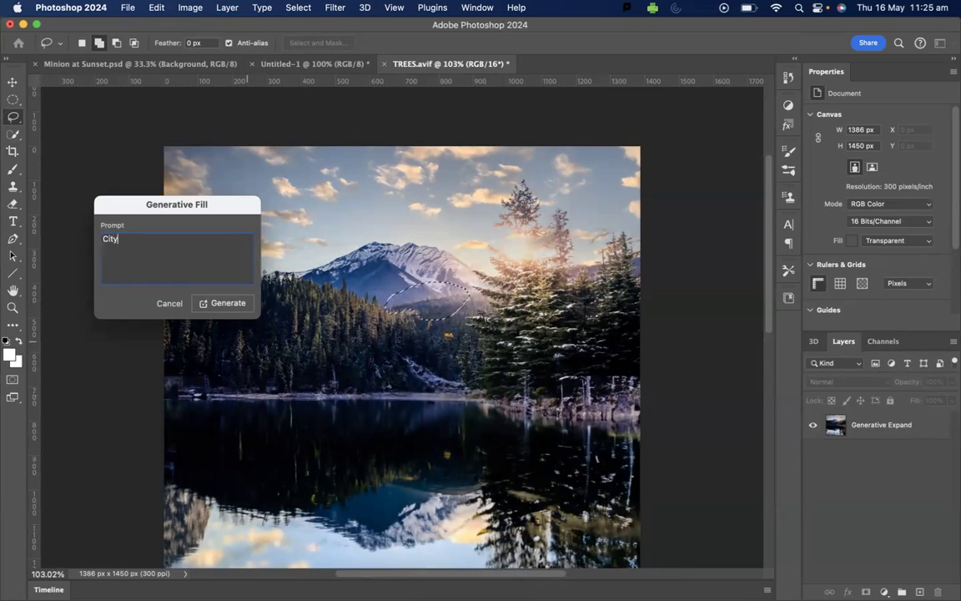
left_click(227, 300)
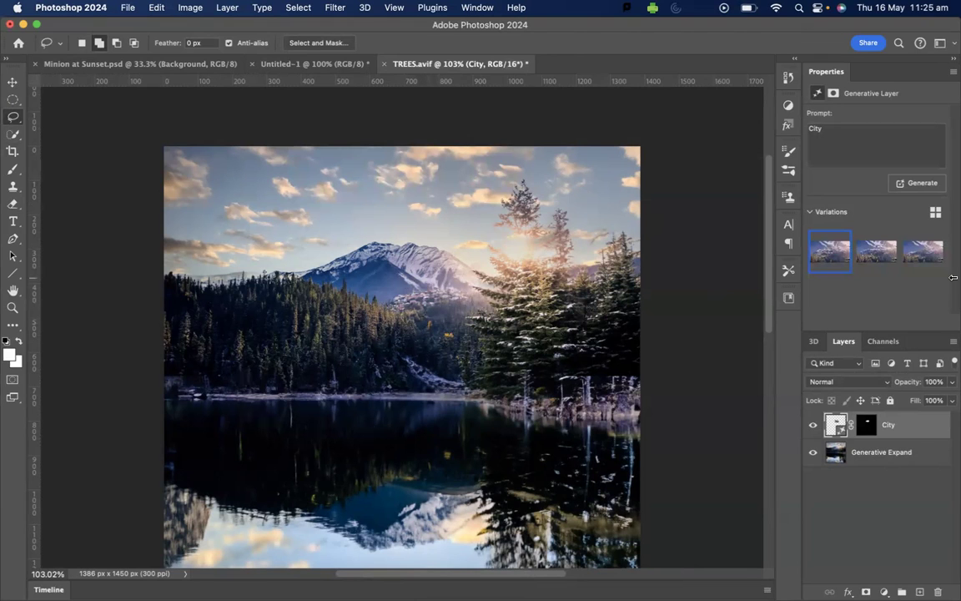
Compare the three generated variations of the City layer and keep the third one.
left_click(883, 256)
left_click(916, 258)
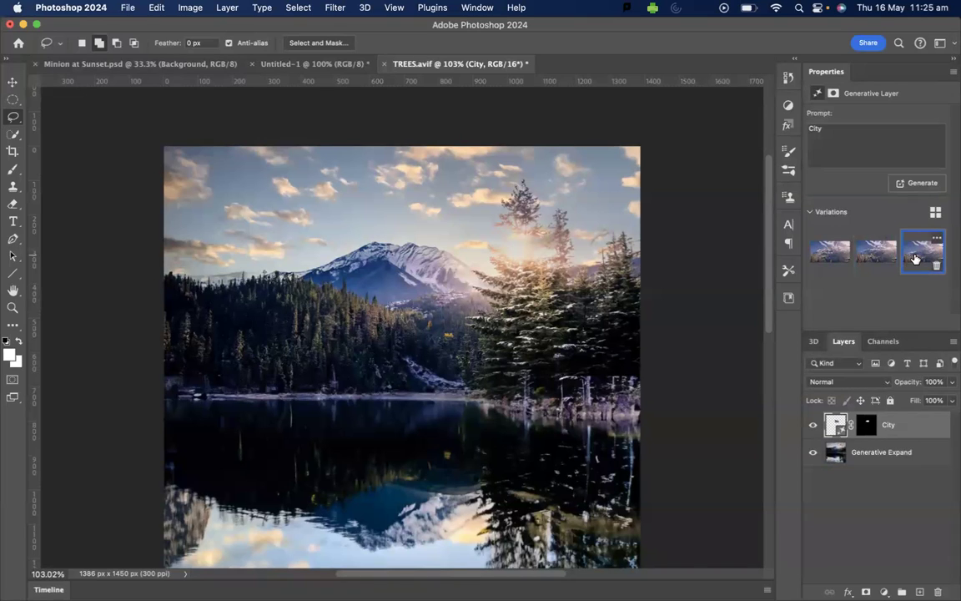
left_click(831, 259)
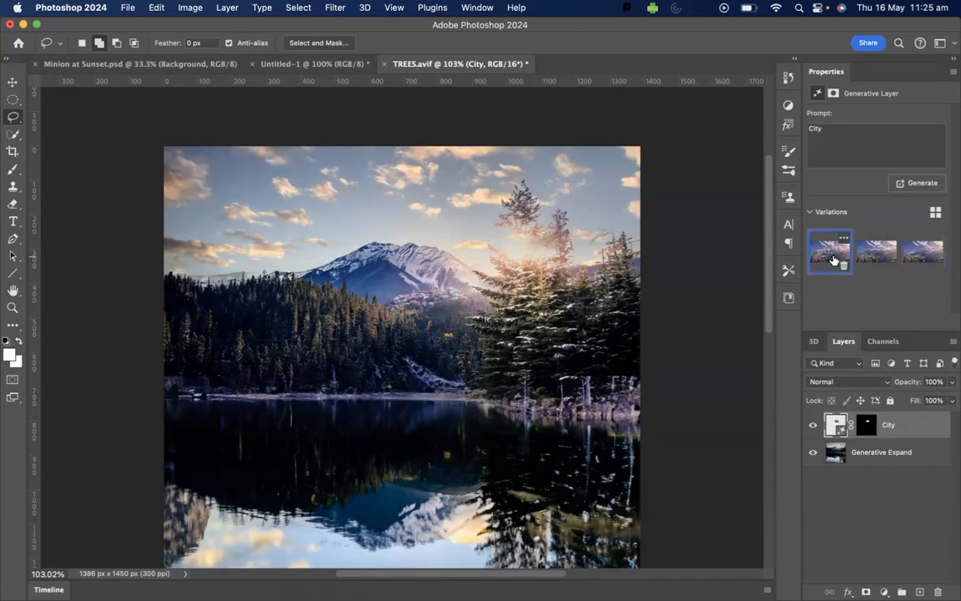
left_click(916, 257)
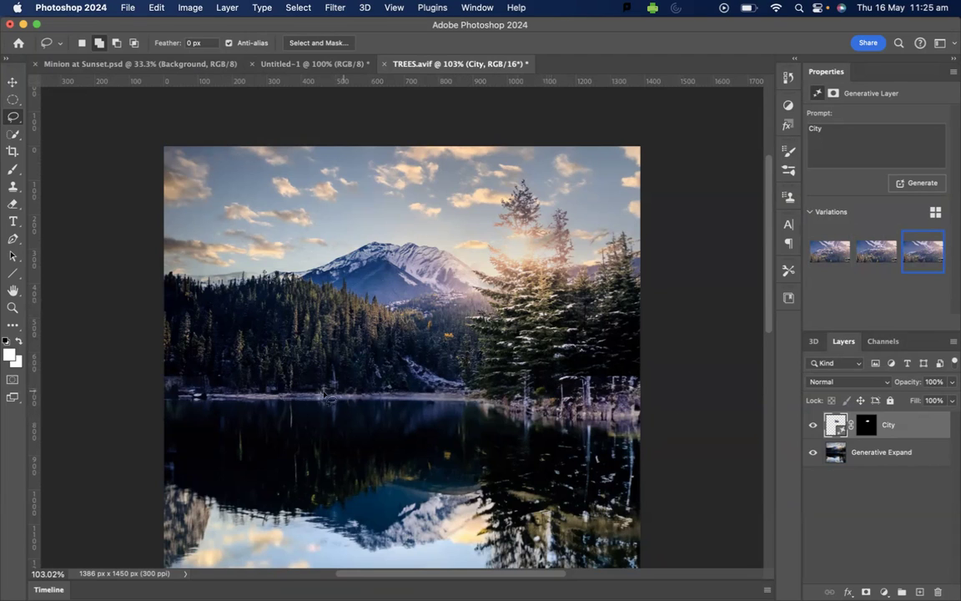
Switch the lasso to new-selection mode and outline an oval area on the lake over the mountain's reflection.
mouse_move(559, 409)
left_mouse_down()
mouse_move(501, 461)
mouse_move(553, 439)
left_mouse_up()
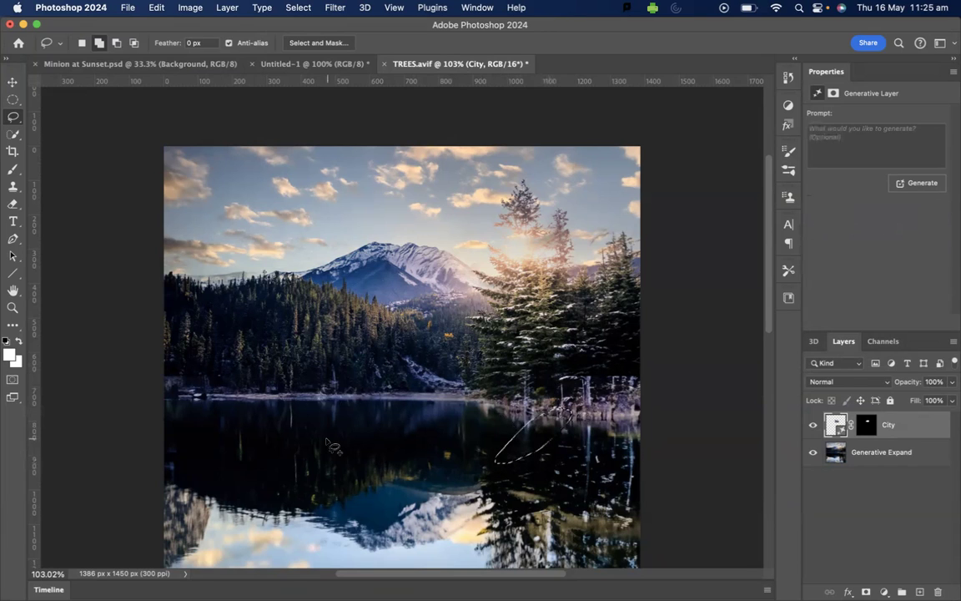
mouse_move(353, 416)
left_mouse_down()
mouse_move(293, 456)
mouse_move(346, 471)
mouse_move(391, 473)
left_mouse_up()
left_click(82, 42)
mouse_move(445, 464)
left_mouse_down()
mouse_move(380, 506)
mouse_move(451, 474)
mouse_move(471, 430)
mouse_move(398, 424)
left_mouse_up()
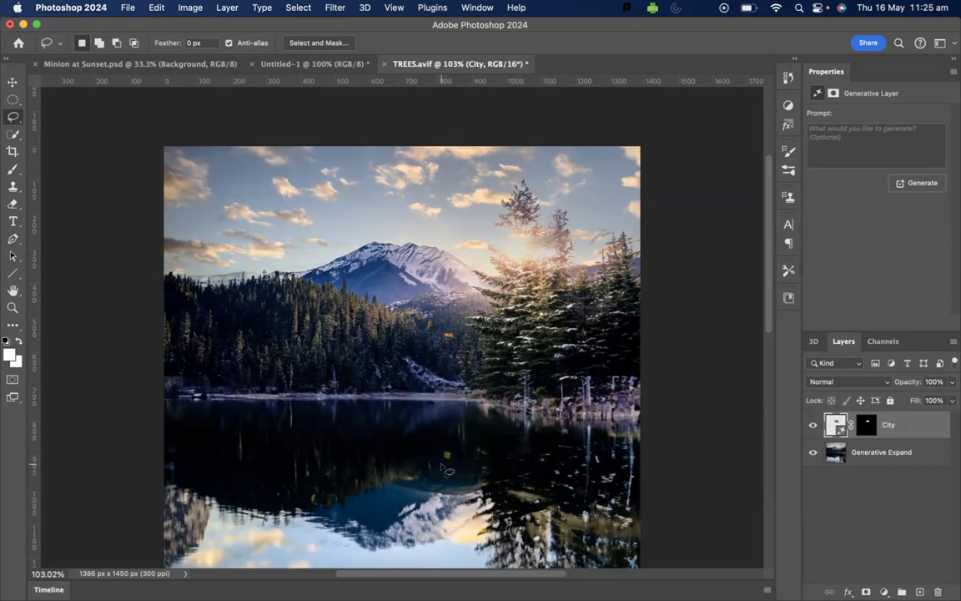
Fill the selected area of the lake using Generative Fill with the prompt "Boat".
right_click(445, 469)
left_click(509, 541)
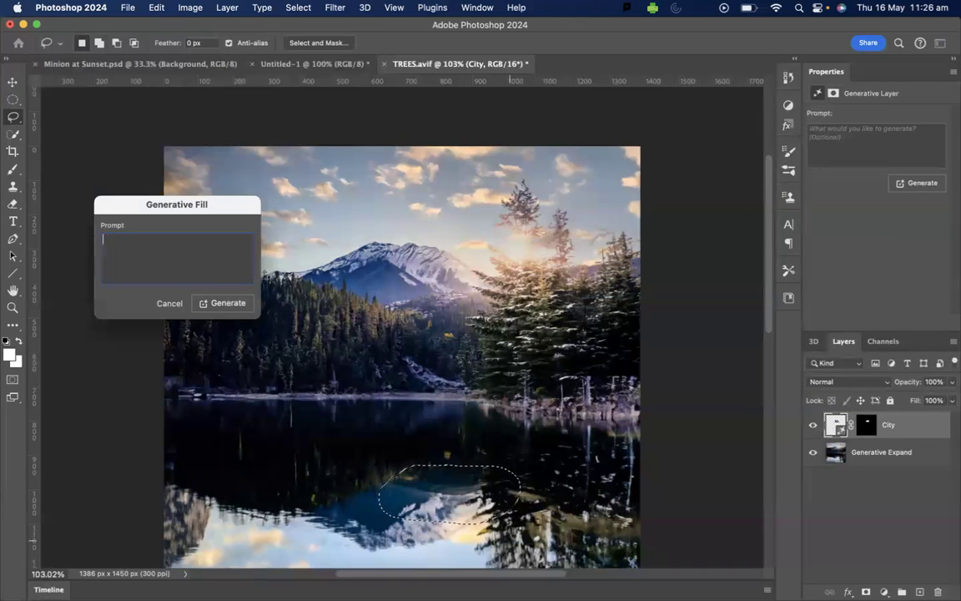
type("Boat")
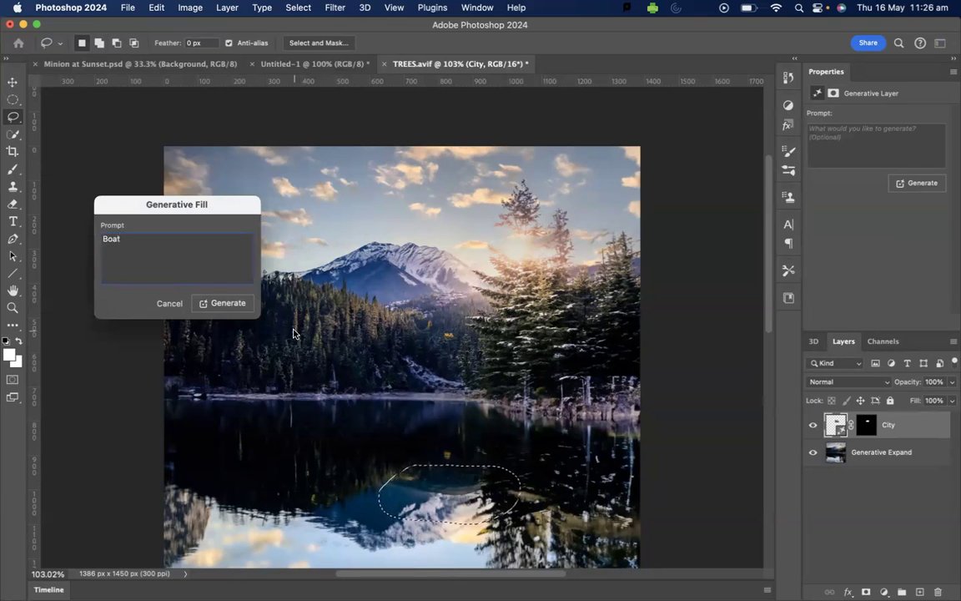
left_click(224, 303)
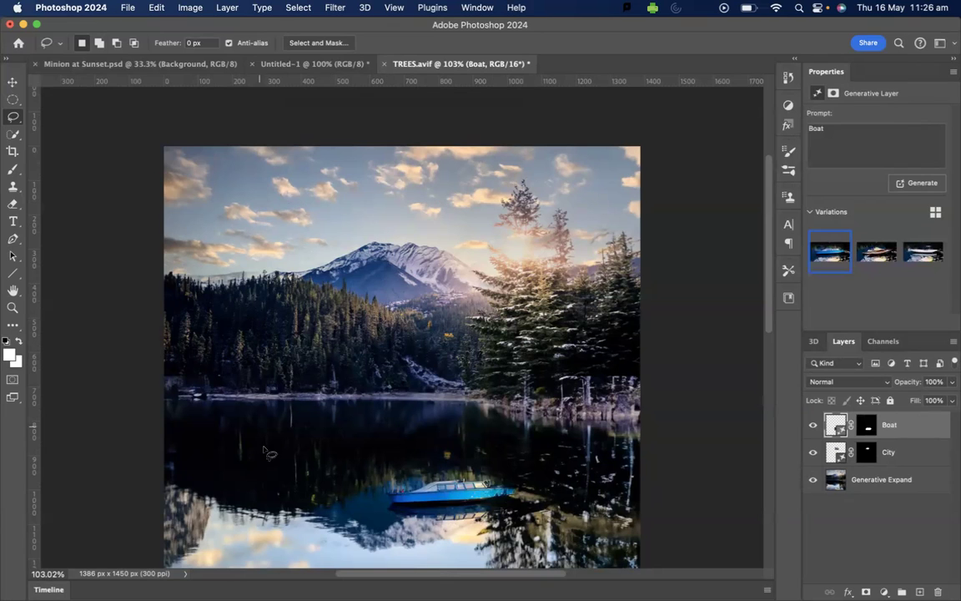
Compare the three generated variations of the Boat layer and keep the second one, the wooden rowing boat.
left_click(882, 256)
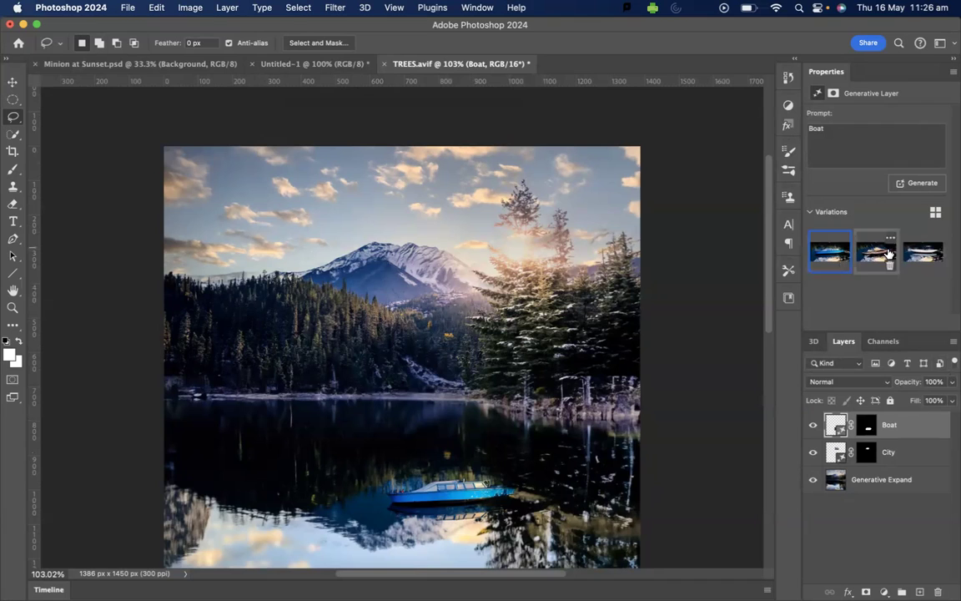
left_click(923, 252)
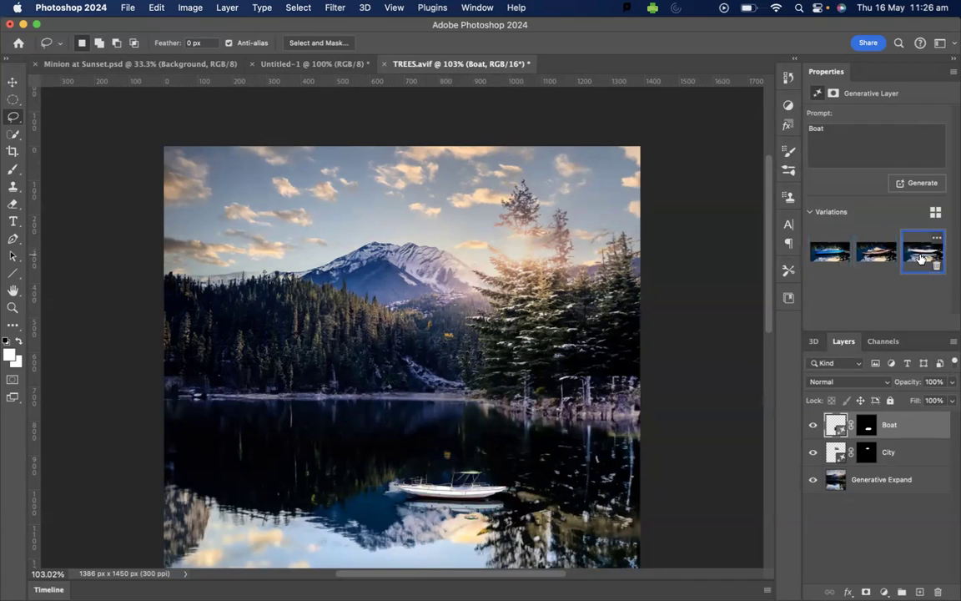
left_click(878, 259)
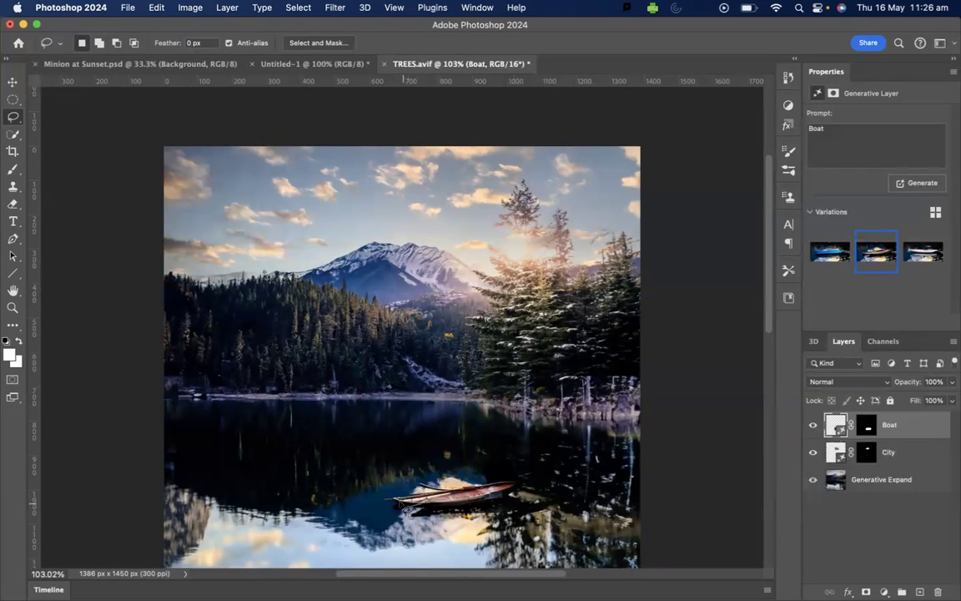
left_click(832, 252)
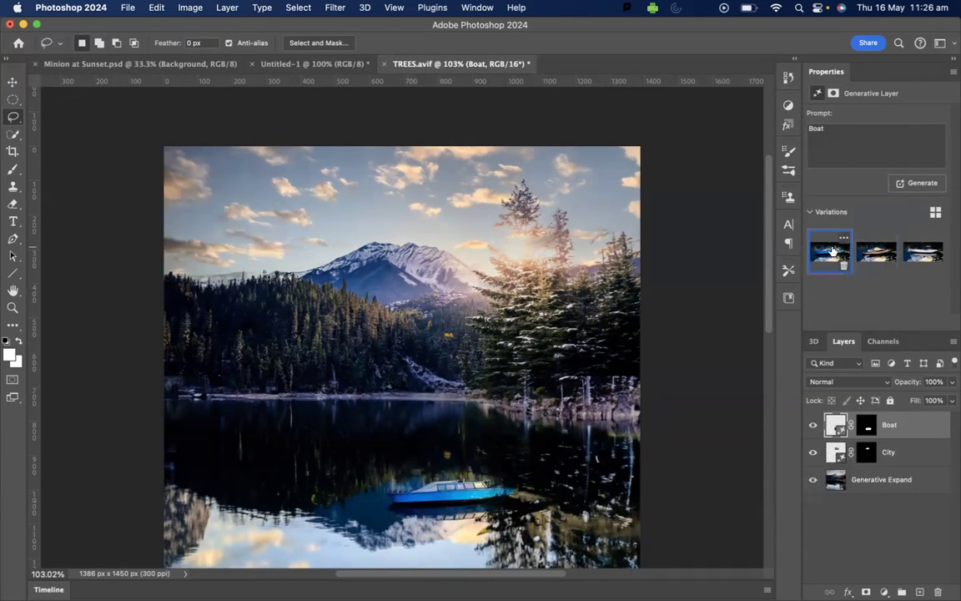
left_click(874, 252)
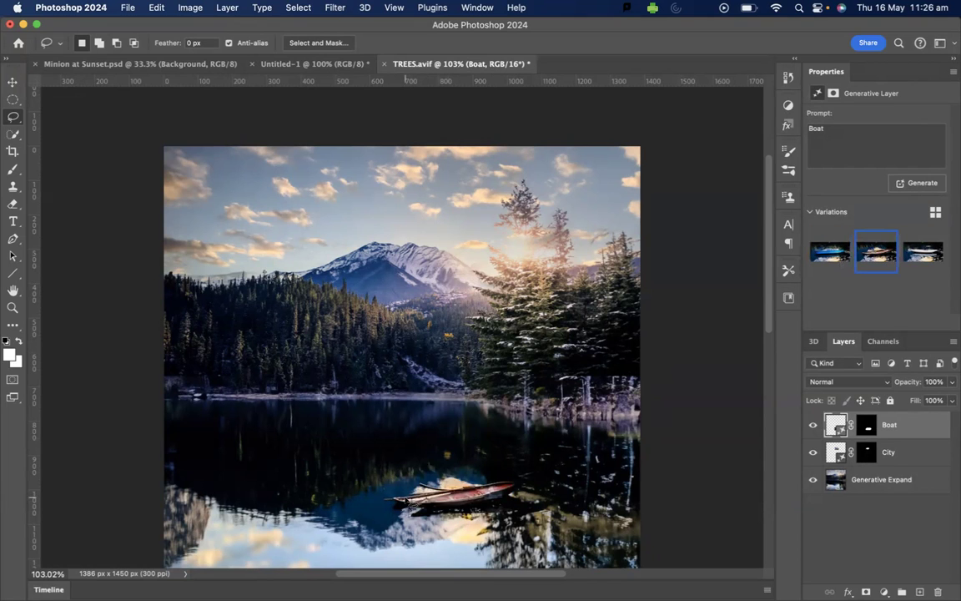
scroll(407, 505, "down", 3)
scroll(407, 504, "down", 3)
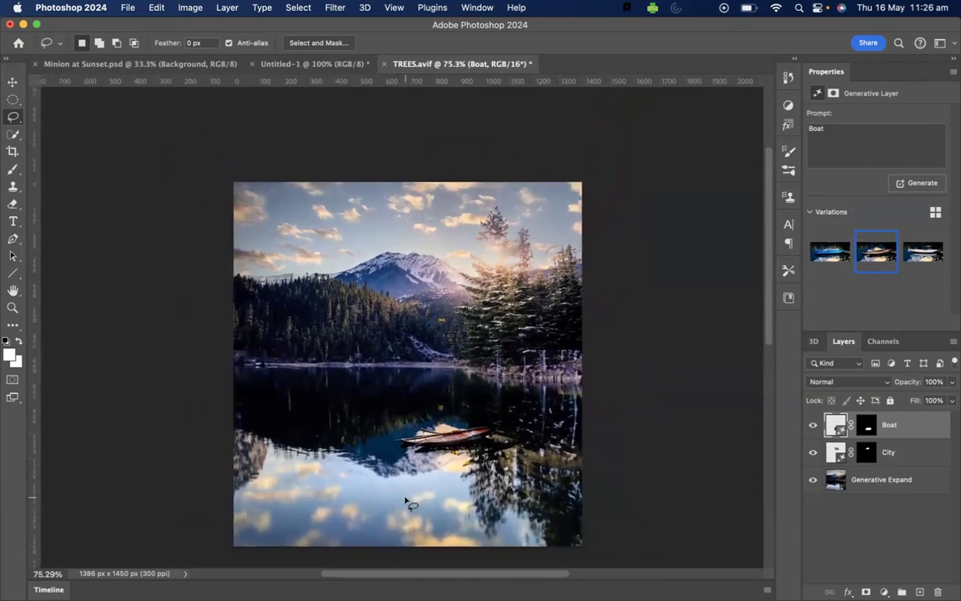